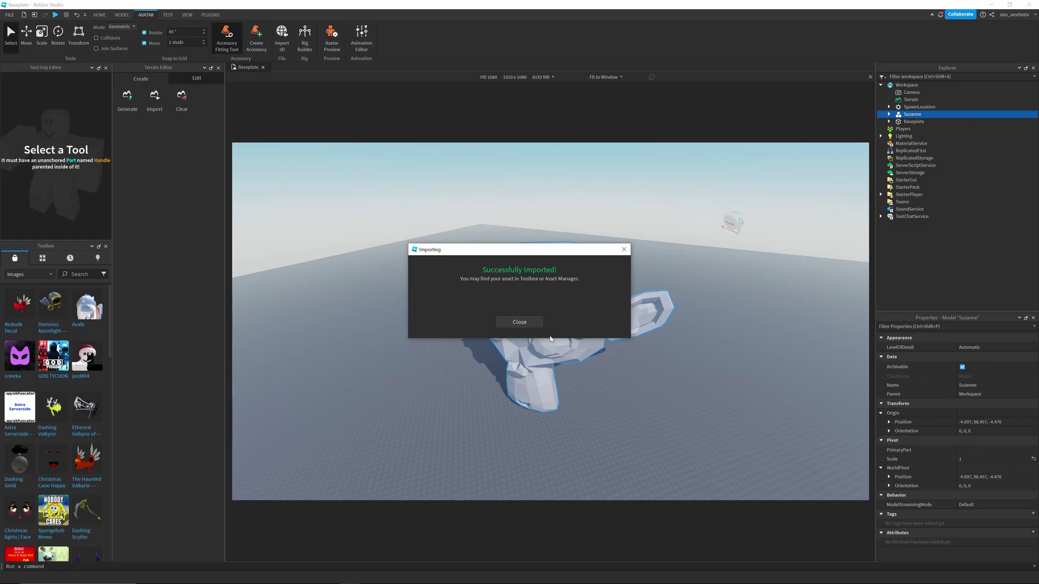
# Dismiss the import confirmation and look over the imported Suzanne model in the scene.
pyautogui.click(510, 321)
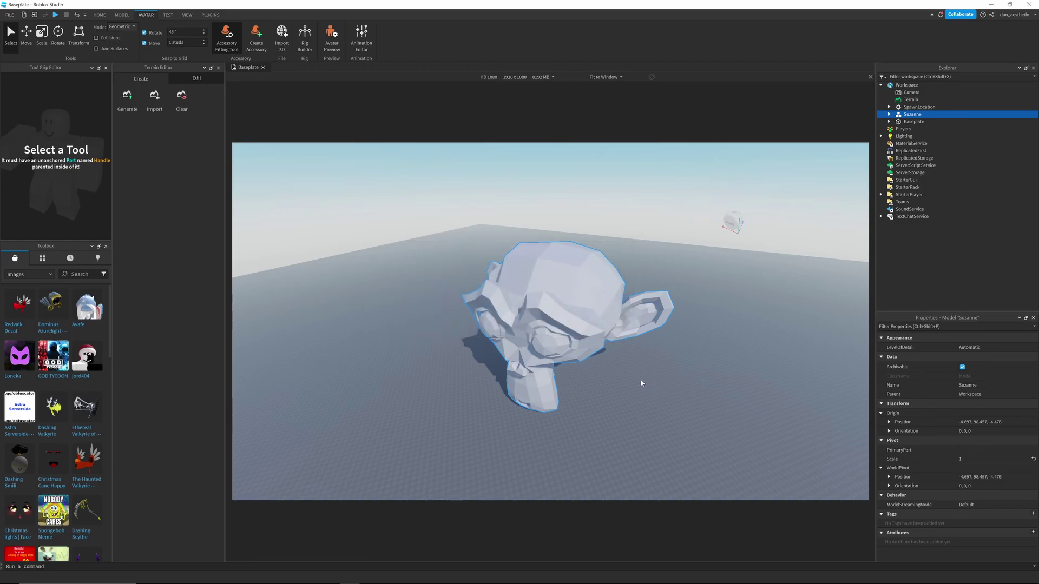
pyautogui.moveTo(641, 381); pyautogui.dragTo(641, 379, button='right')
pyautogui.press('w')
pyautogui.press('d')
pyautogui.press('F8')
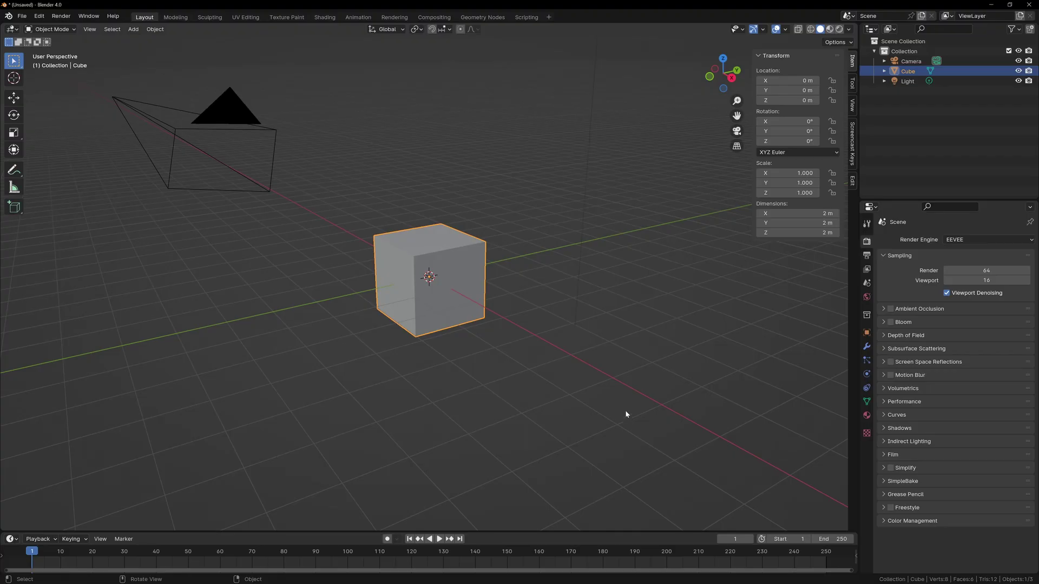
# Switch to Blender and set the default cube's X, Y and Z dimensions to 1 m.
pyautogui.moveTo(625, 410); pyautogui.dragTo(562, 365, button='middle')
pyautogui.scroll(2, 563, 365)
pyautogui.moveTo(594, 324); pyautogui.dragTo(606, 319, button='middle')
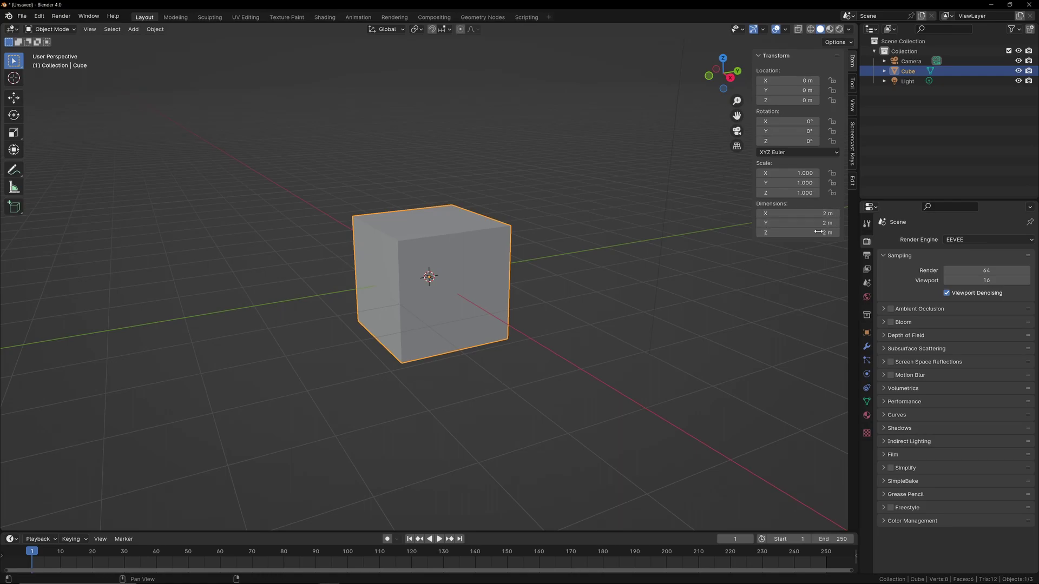
pyautogui.moveTo(799, 213); pyautogui.dragTo(799, 232)
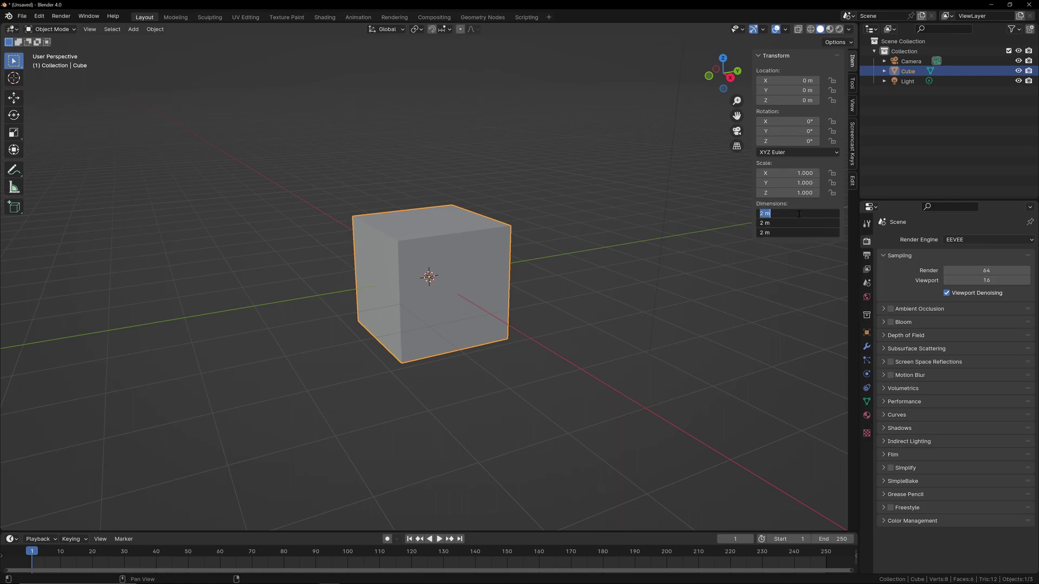
pyautogui.write('1')
pyautogui.press('Return')
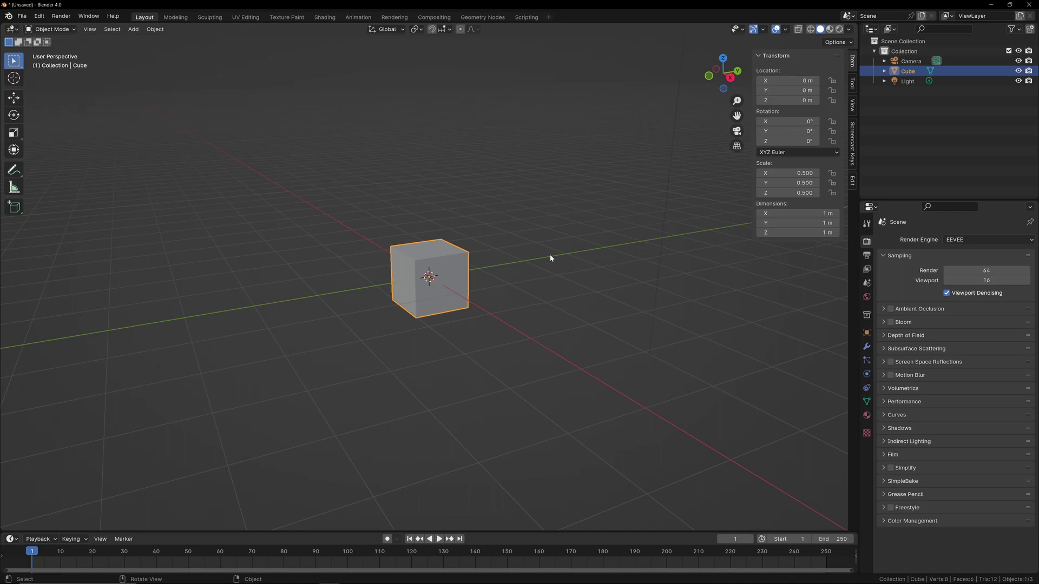
# Apply all transforms to the cube and show the scene's unit settings.
pyautogui.hotkey('ctrl', 'a')
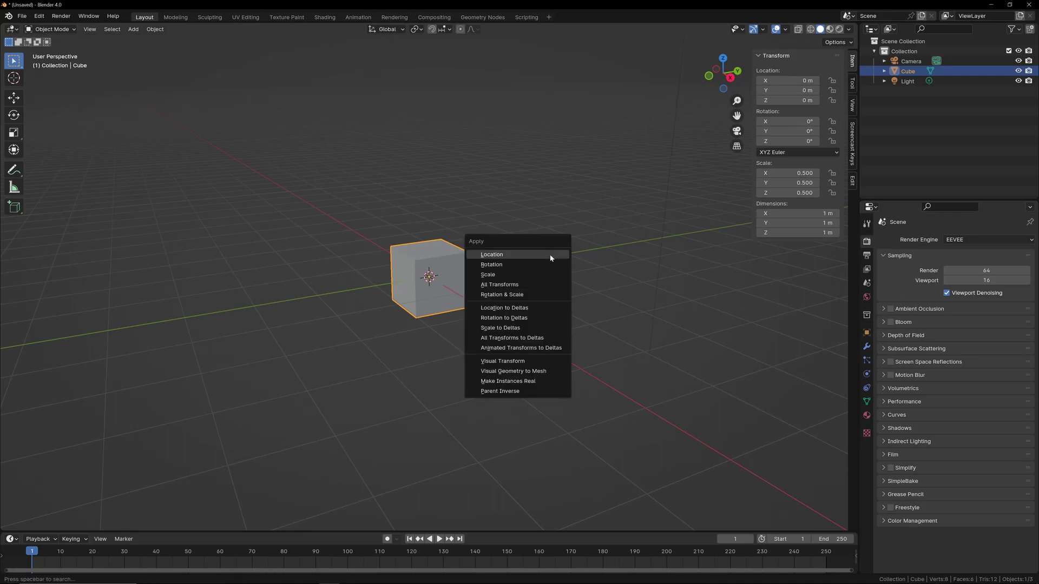
pyautogui.click(532, 285)
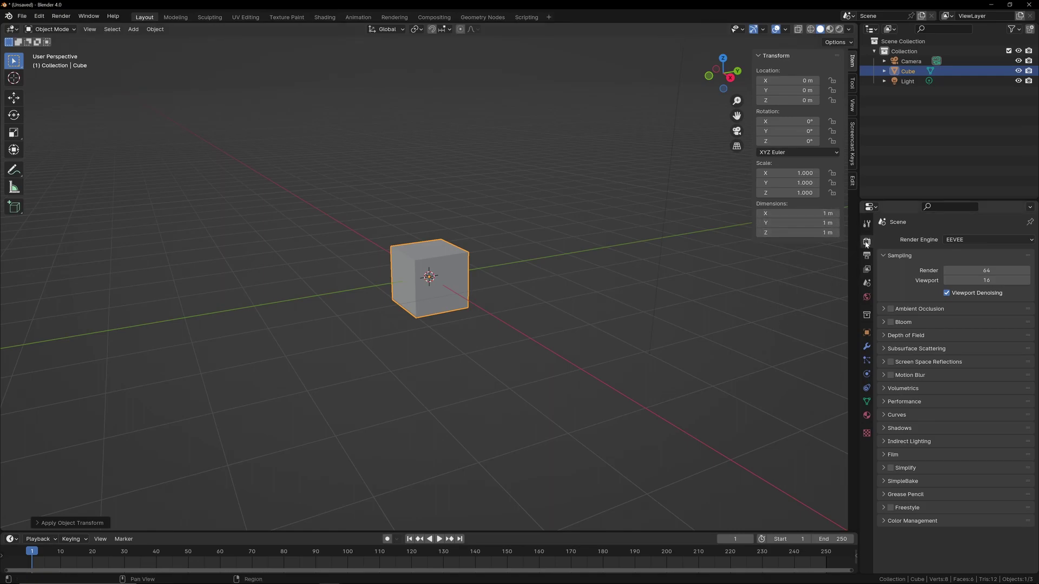
pyautogui.click(866, 283)
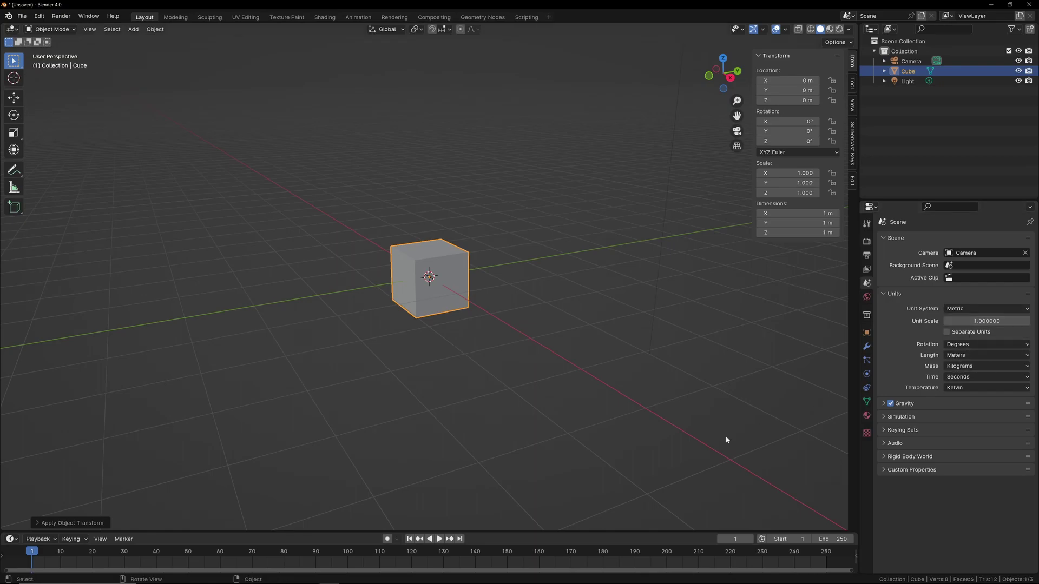
pyautogui.scroll(3, 573, 313)
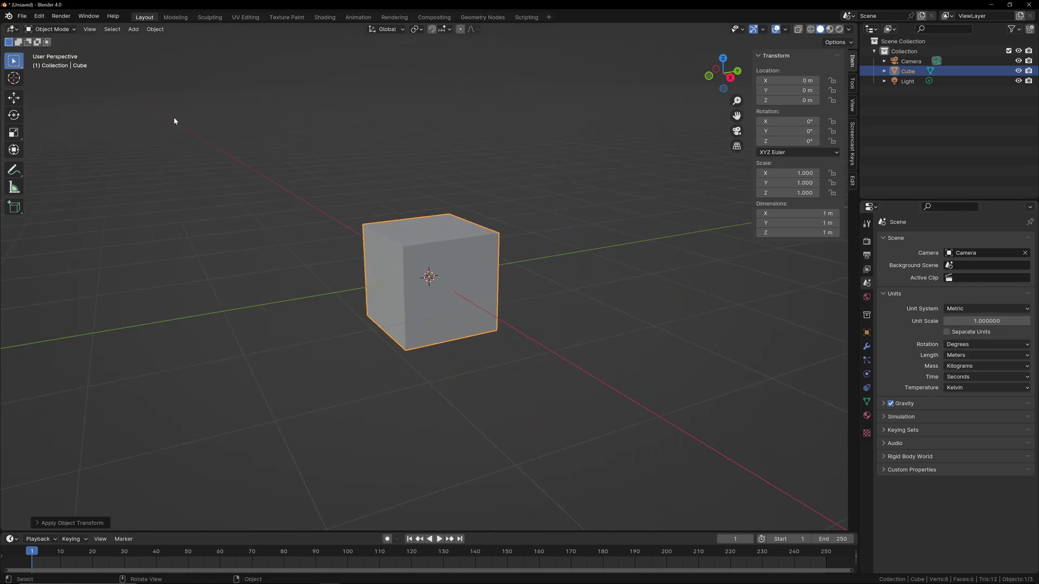
# Start an FBX export of the cube with DefaultCube.fbx as the file name.
pyautogui.click(21, 16)
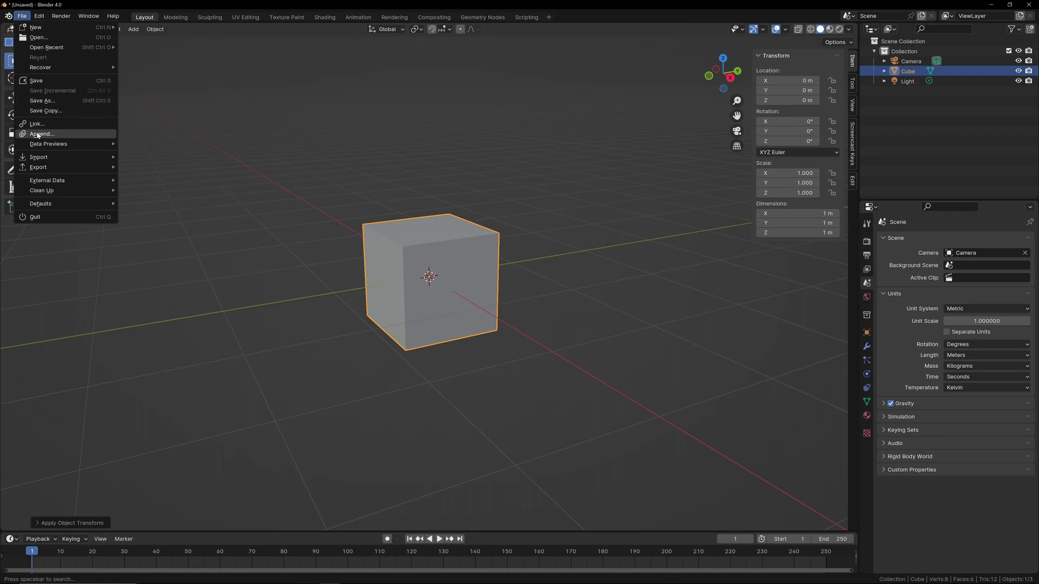
pyautogui.moveTo(108, 168)
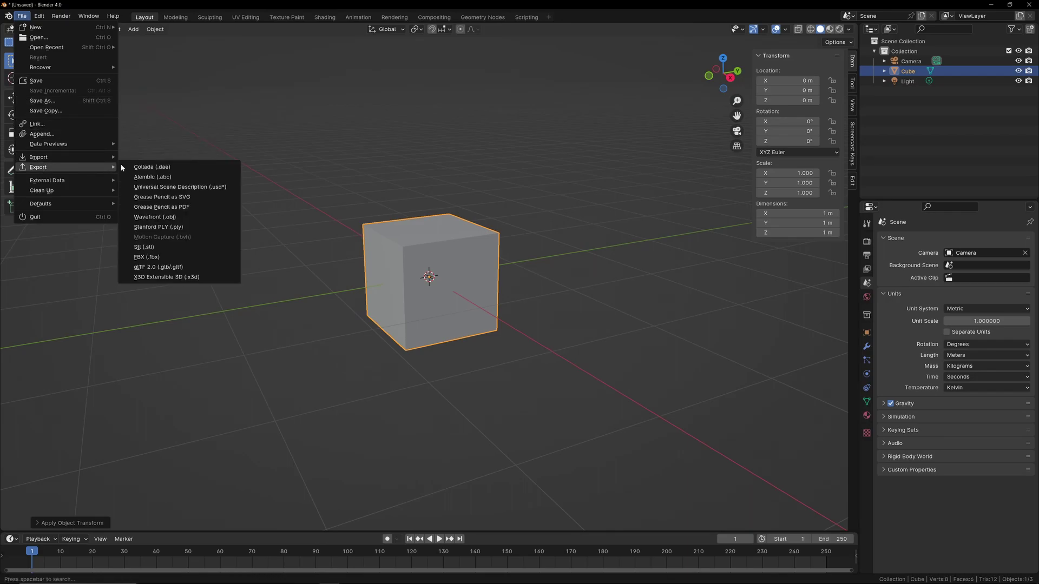
pyautogui.click(146, 247)
pyautogui.click(326, 413)
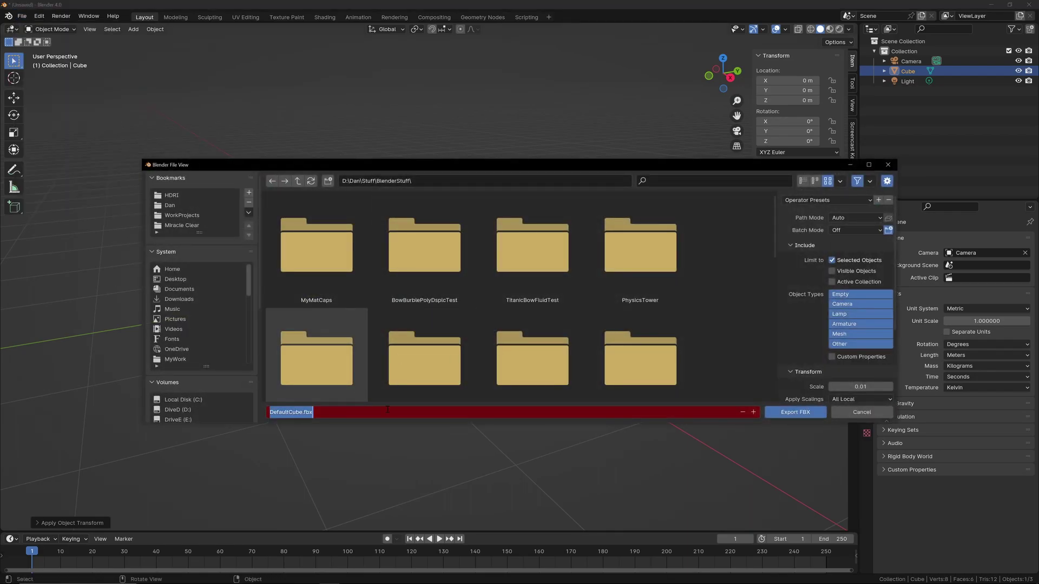
pyautogui.click(816, 321)
# Use an export scale of 0.01 limited to selected objects, and export the FBX file.
pyautogui.scroll(-5, 822, 280)
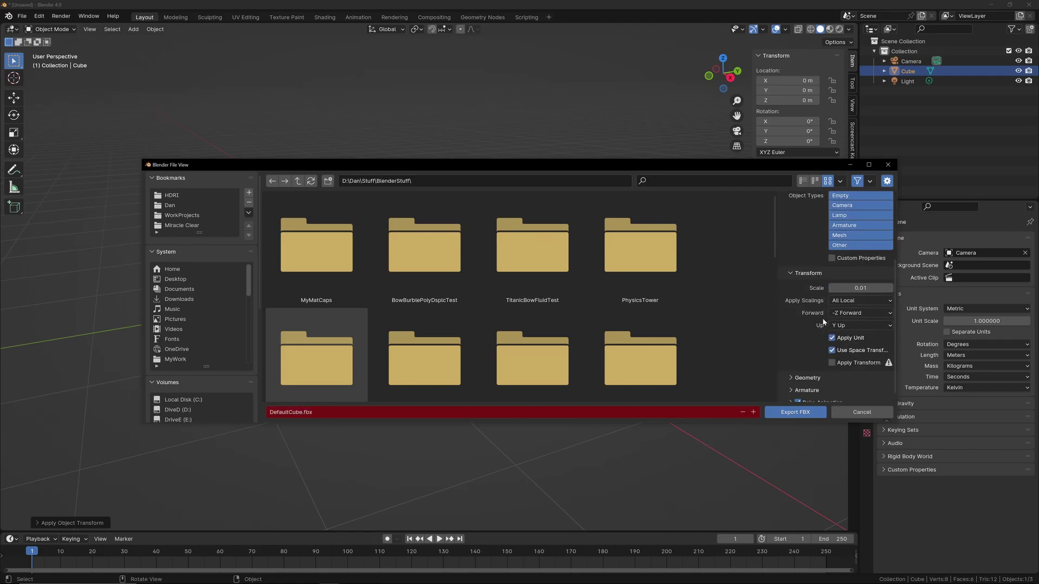
pyautogui.click(864, 287)
pyautogui.press('BackSpace')
pyautogui.press('Return')
pyautogui.scroll(5, 861, 313)
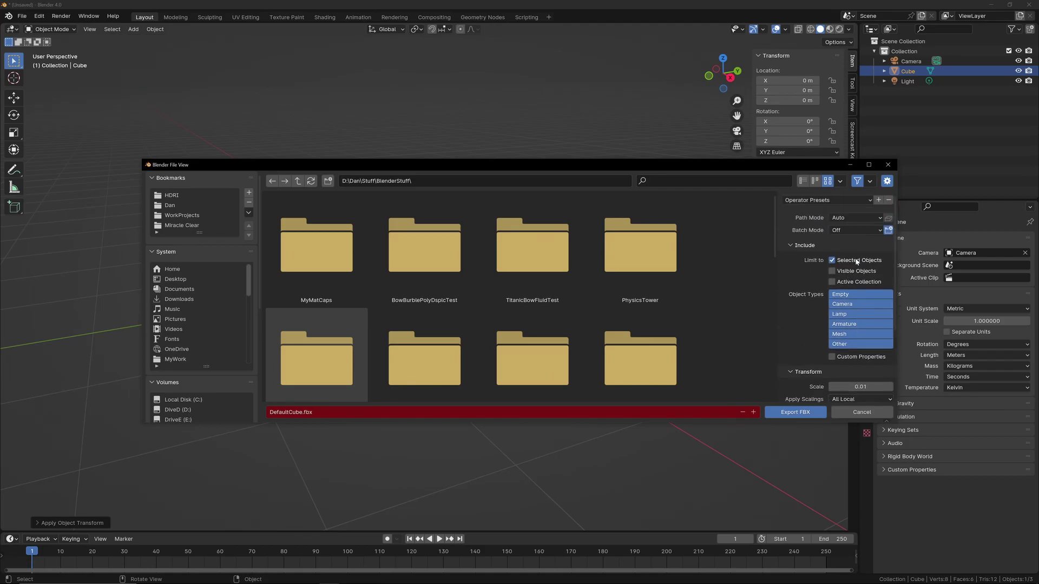
pyautogui.scroll(-2, 856, 262)
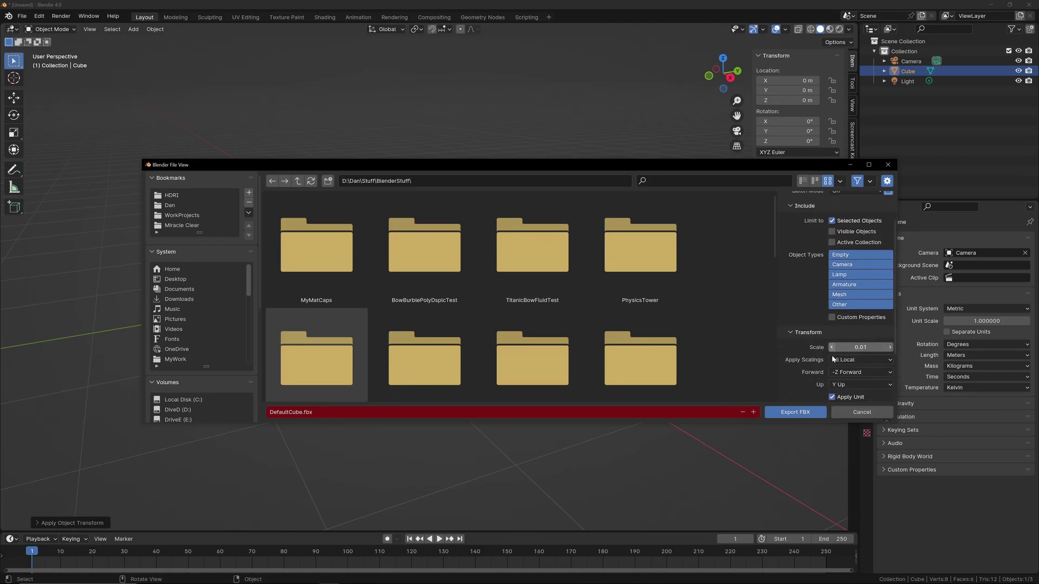
pyautogui.click(800, 413)
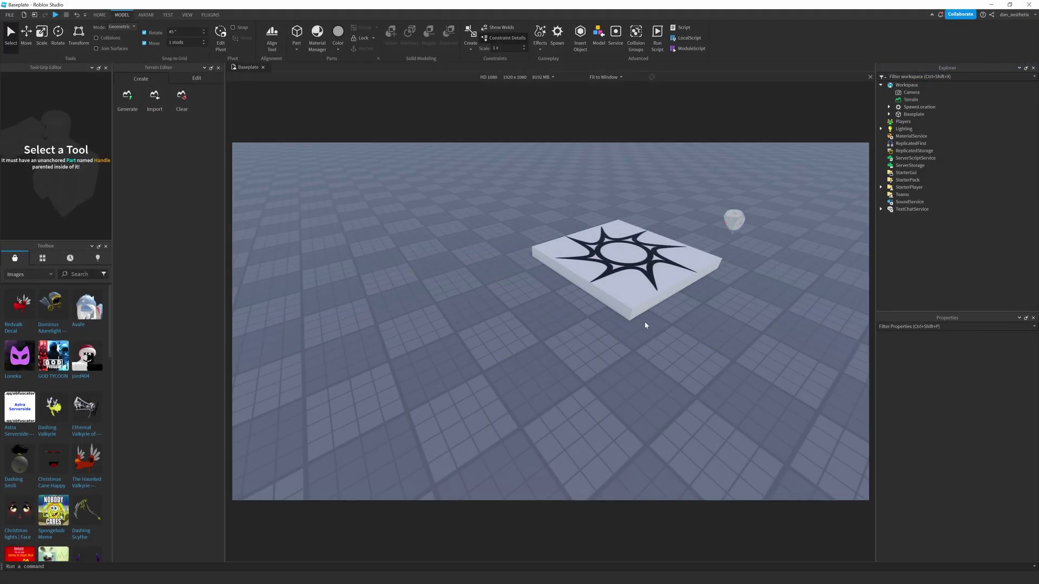
# Switch to Roblox Studio and import DefaultCube.fbx into the workspace with the default import settings.
pyautogui.moveTo(645, 322); pyautogui.dragTo(645, 322, button='right')
pyautogui.click(103, 16)
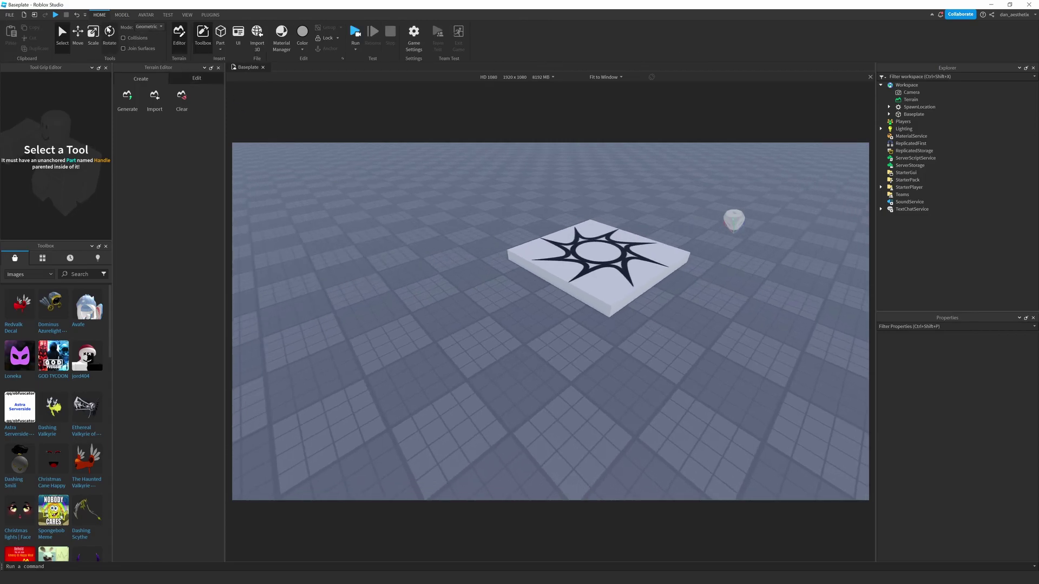
pyautogui.click(145, 16)
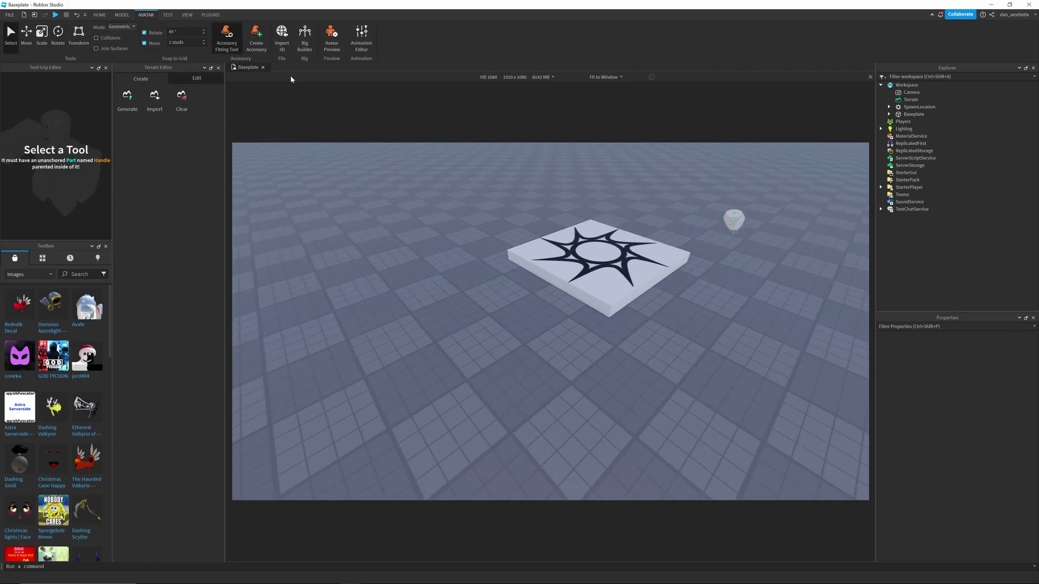
pyautogui.click(281, 33)
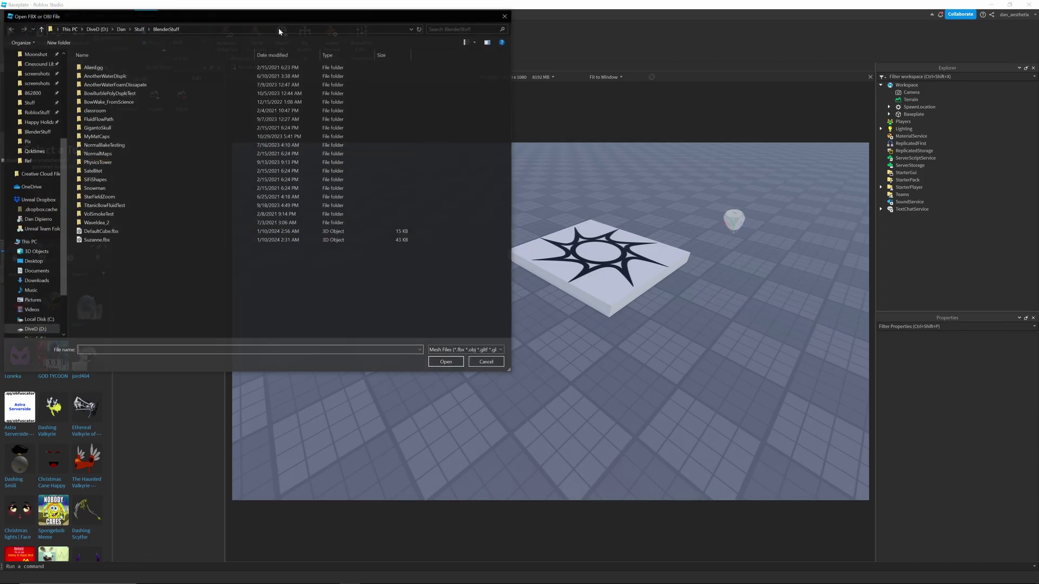
pyautogui.click(109, 231)
pyautogui.click(446, 362)
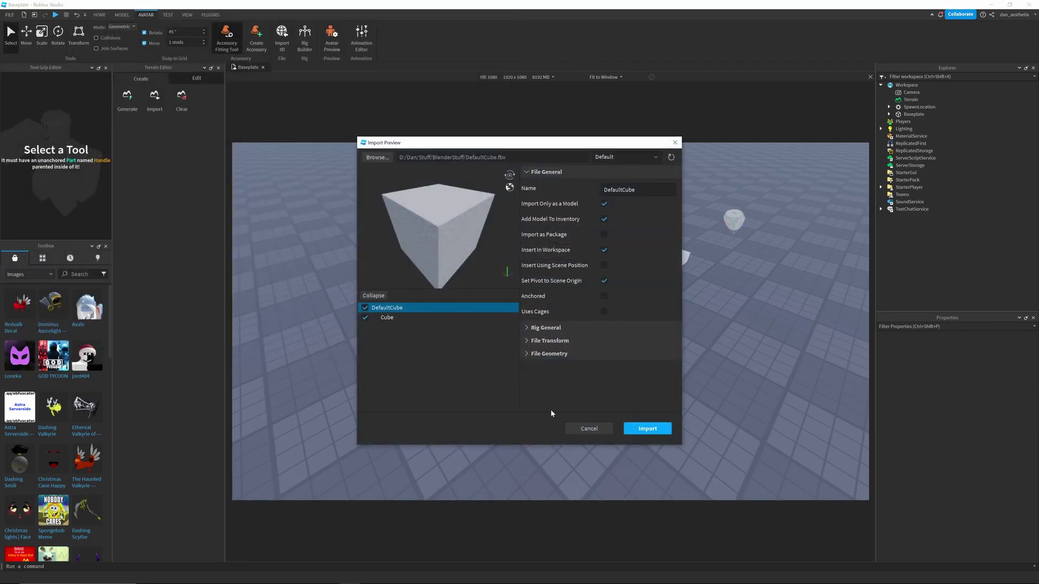
pyautogui.click(647, 429)
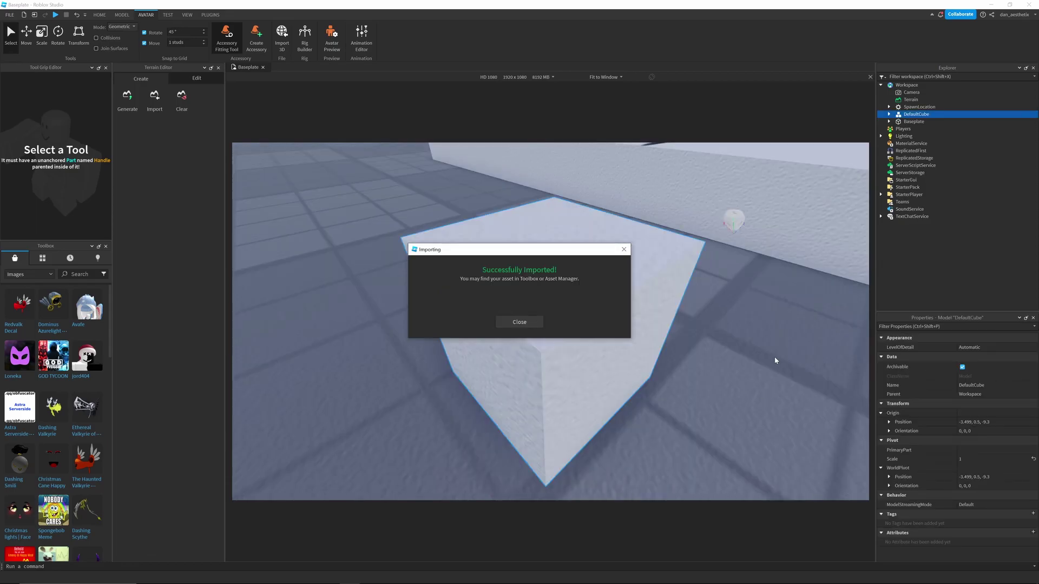
pyautogui.click(519, 323)
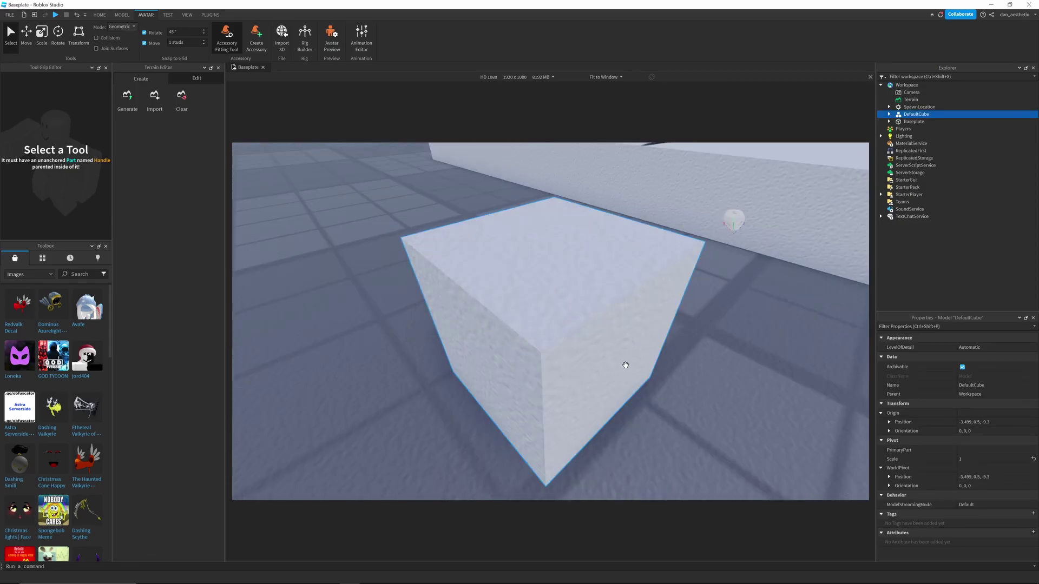
# Move the imported cube across the baseplate to about -0.5, 0.5, -9.5, near the spawn location.
pyautogui.scroll(-8, 624, 364)
pyautogui.scroll(6, 648, 384)
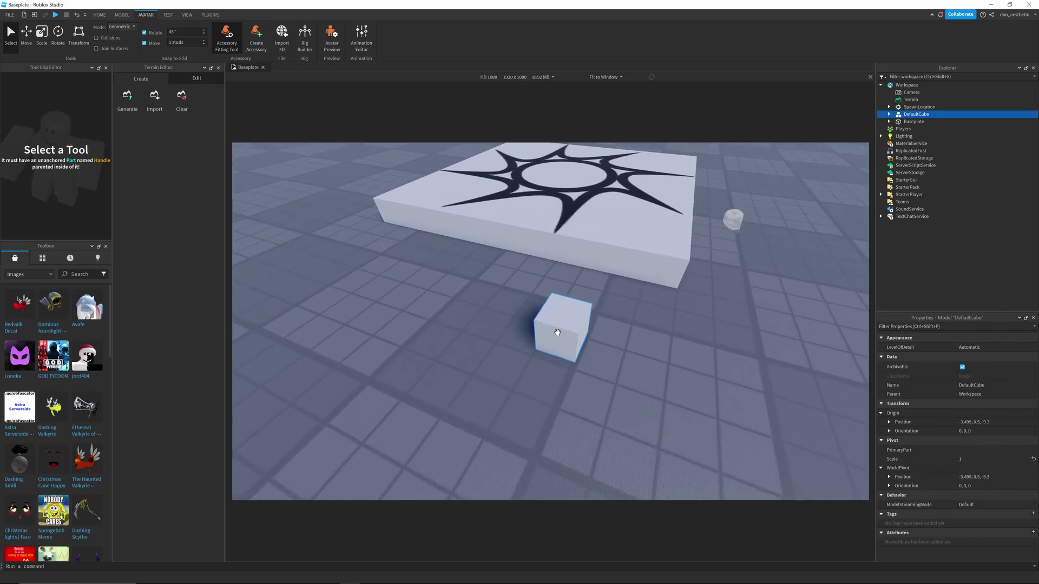
pyautogui.moveTo(557, 331); pyautogui.dragTo(466, 319)
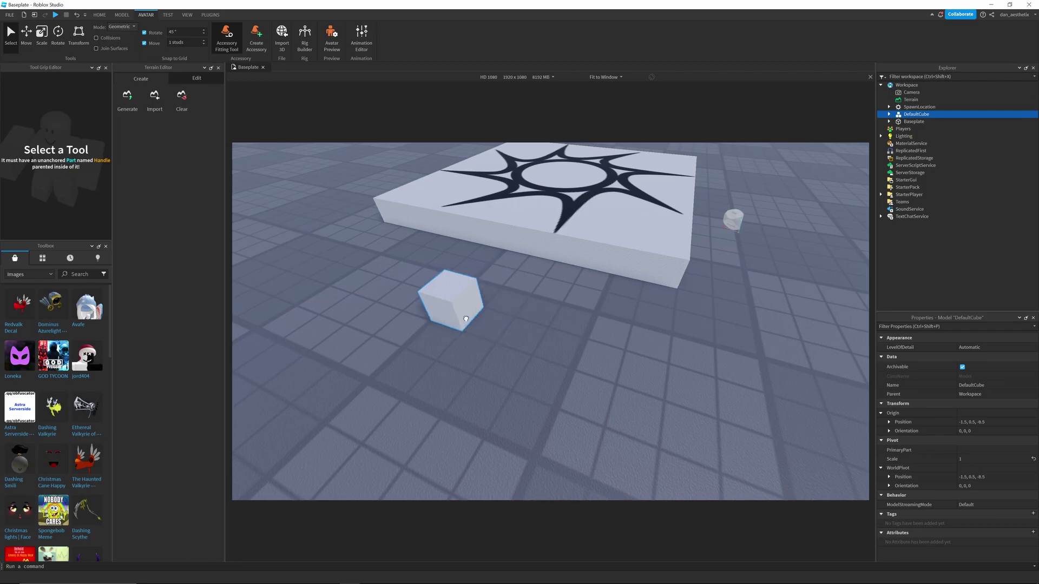
pyautogui.moveTo(596, 351); pyautogui.dragTo(597, 350, button='right')
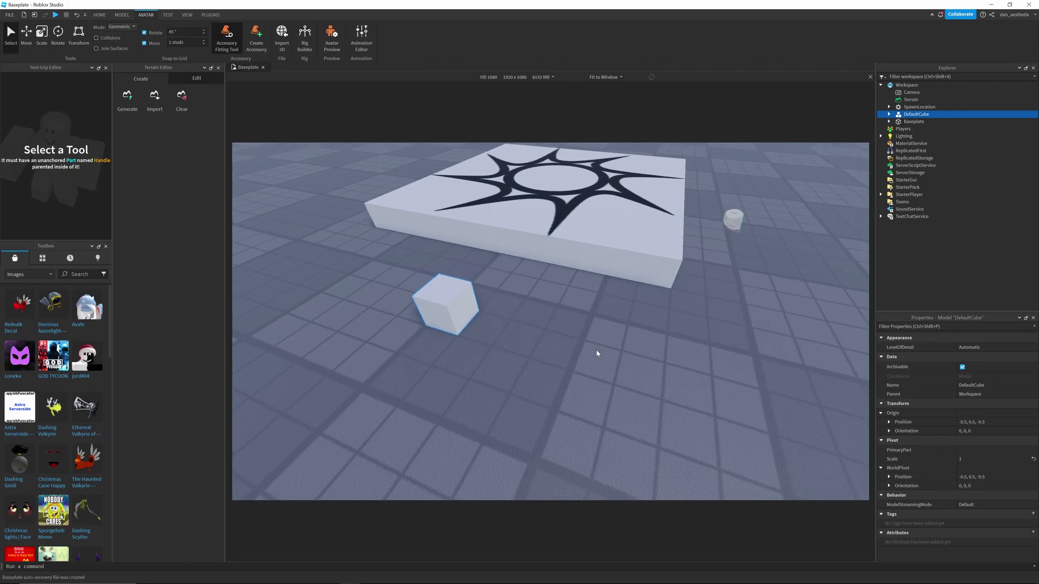
# Insert a block part and place it on the baseplate beside the imported cube.
pyautogui.moveTo(935, 117)
pyautogui.click(119, 15)
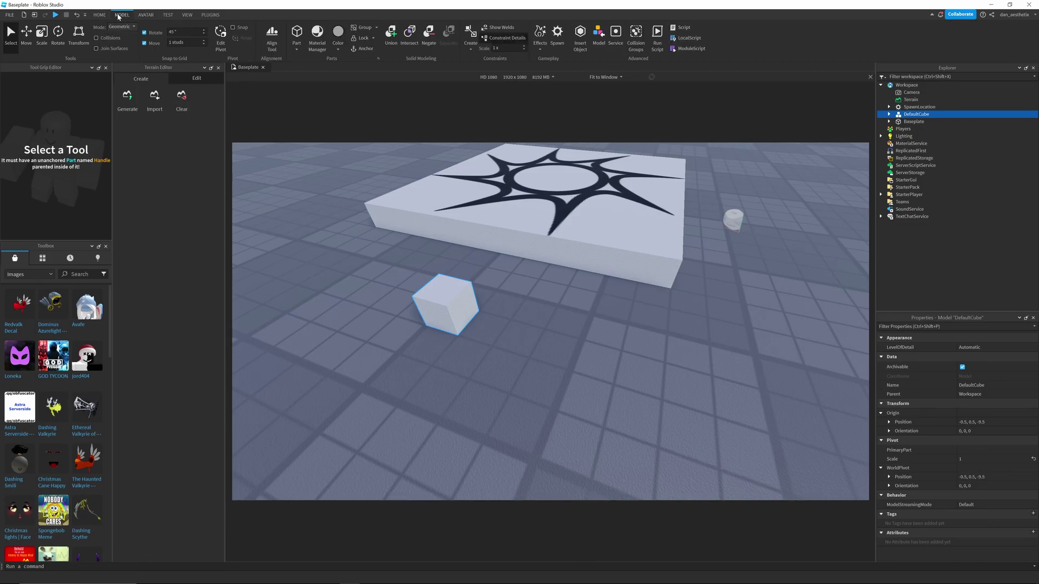
pyautogui.click(297, 34)
pyautogui.moveTo(515, 296); pyautogui.dragTo(620, 356)
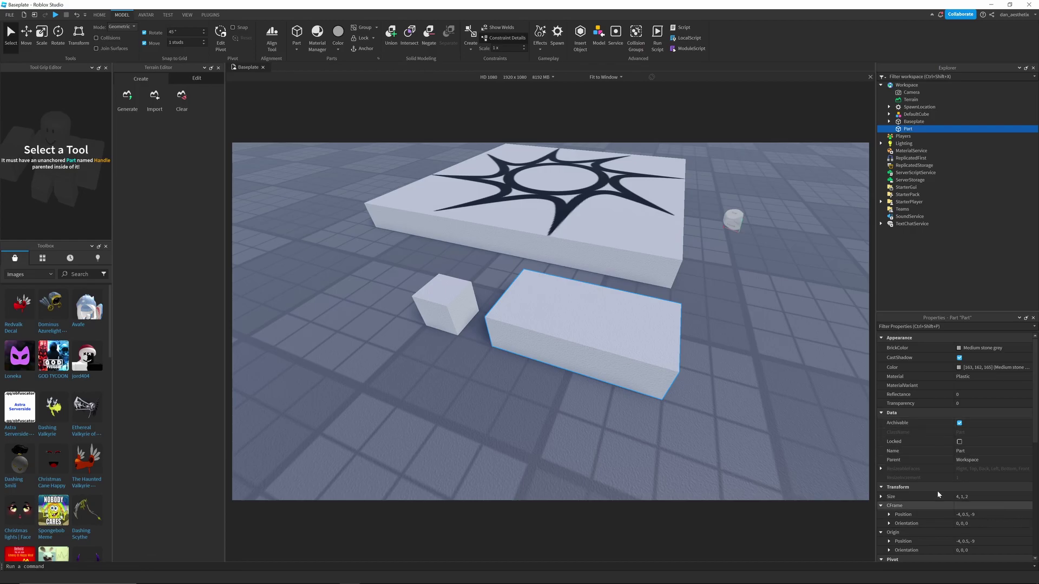
# Set the new part's size to 1, 1, 1 and move it closer to the imported cube.
pyautogui.click(977, 497)
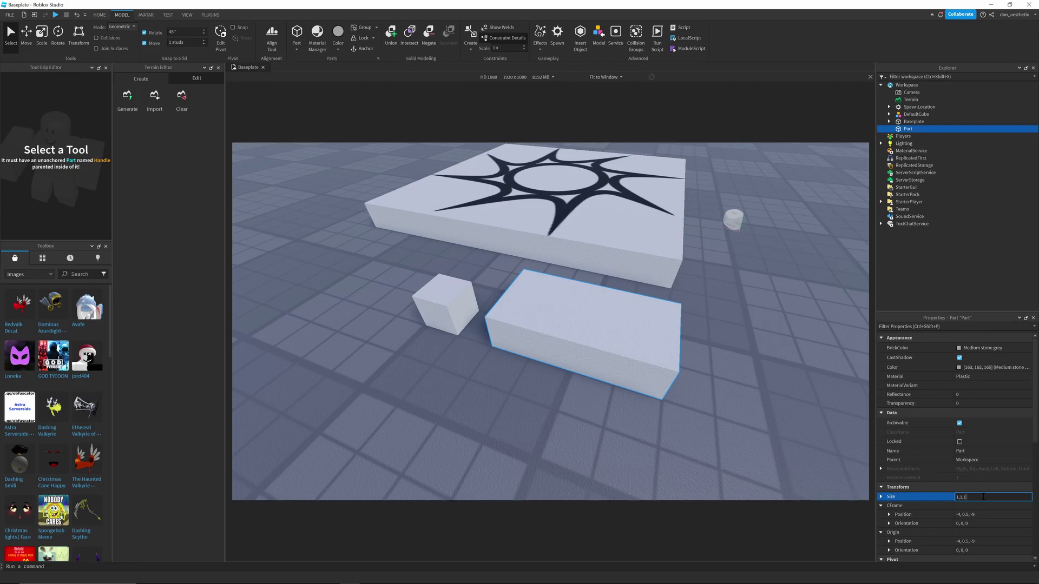
pyautogui.write('1,1,1')
pyautogui.press('Return')
pyautogui.moveTo(594, 333); pyautogui.dragTo(563, 341)
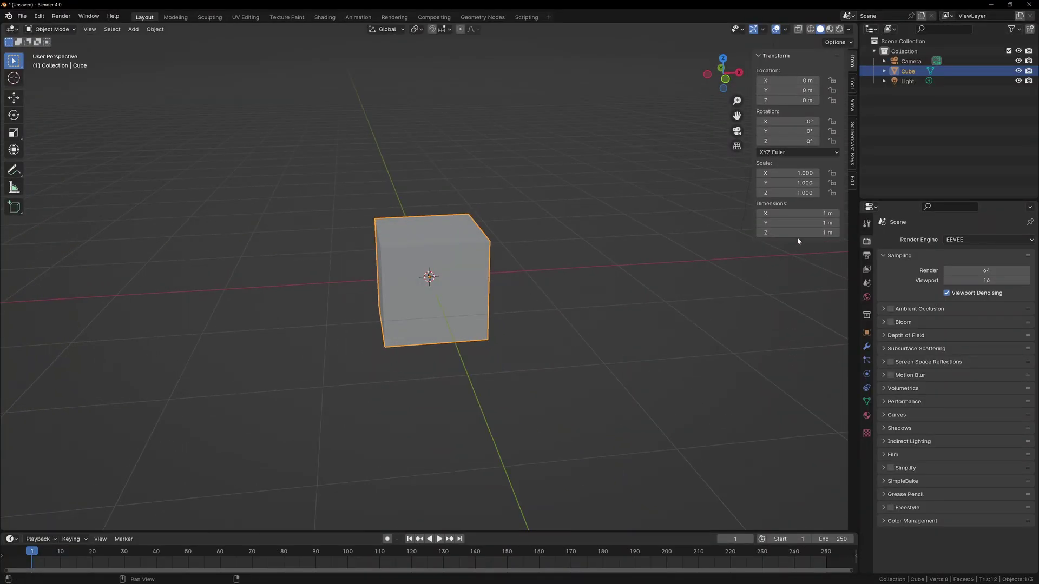
# Switch back to Blender and set the cube's Z dimension to 5.5 m.
pyautogui.click(797, 233)
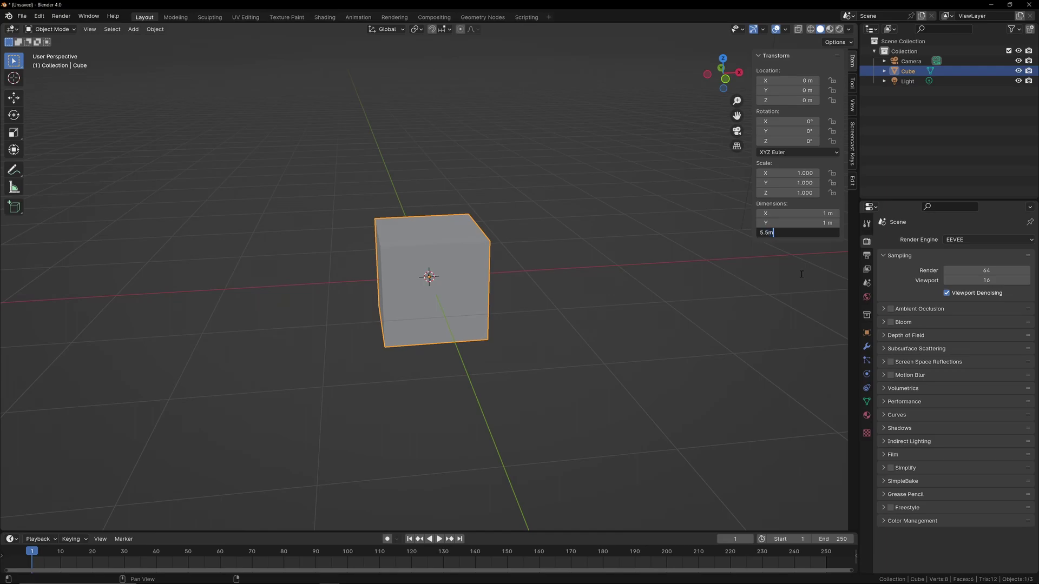
pyautogui.write('5.5m')
pyautogui.press('Return')
# In front view, move the stretched cube up along Z by about 2.74 m so its base sits on the ground line.
pyautogui.scroll(-5, 800, 272)
pyautogui.press('KP_1')
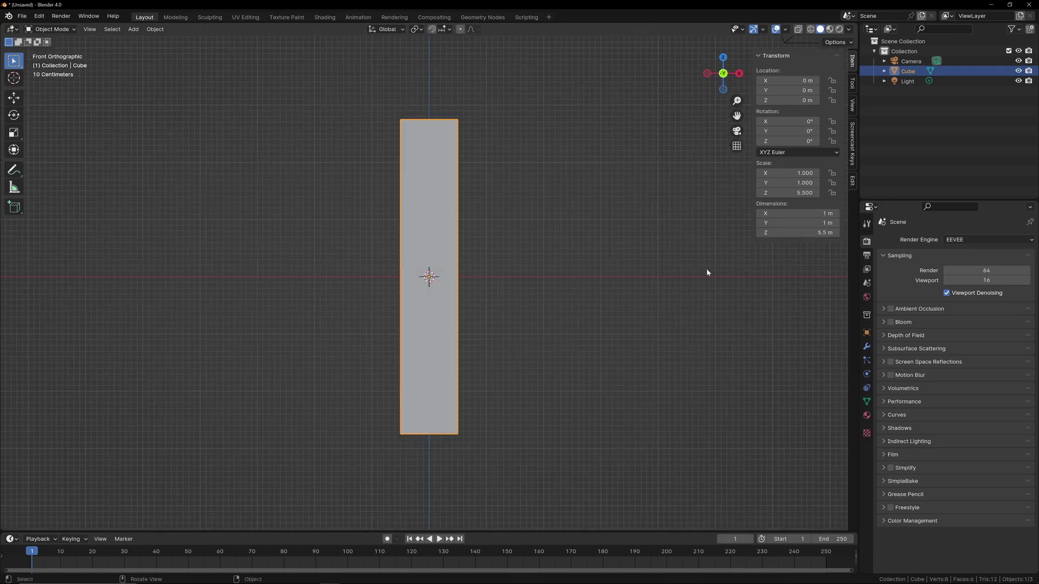
pyautogui.scroll(-2, 707, 272)
pyautogui.press('g')
pyautogui.press('z')
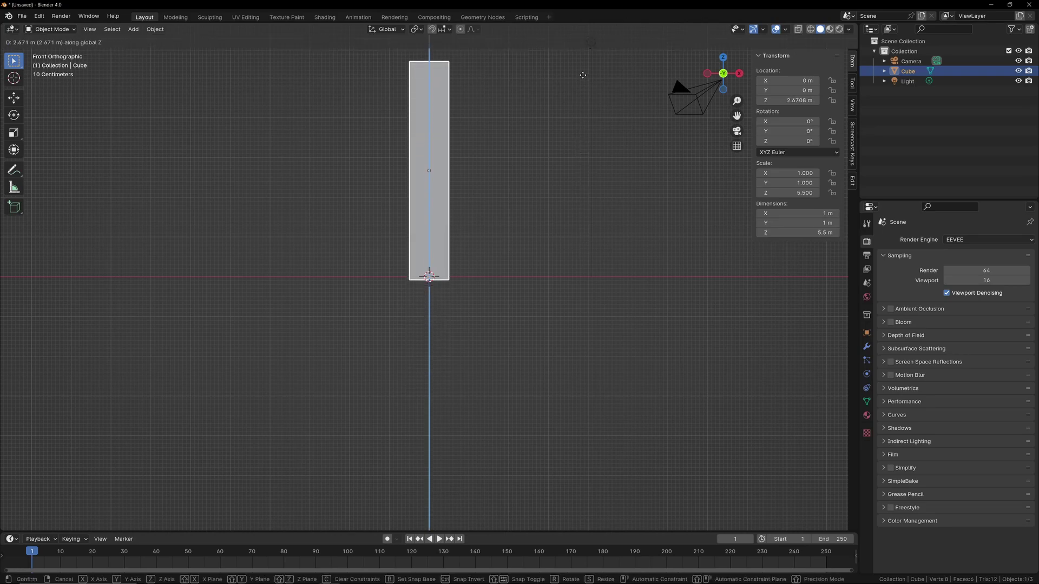
pyautogui.click(583, 52)
pyautogui.keyDown('shift'); pyautogui.moveTo(516, 215); pyautogui.dragTo(475, 322, button='middle'); pyautogui.keyUp('shift')
pyautogui.scroll(-1, 495, 299)
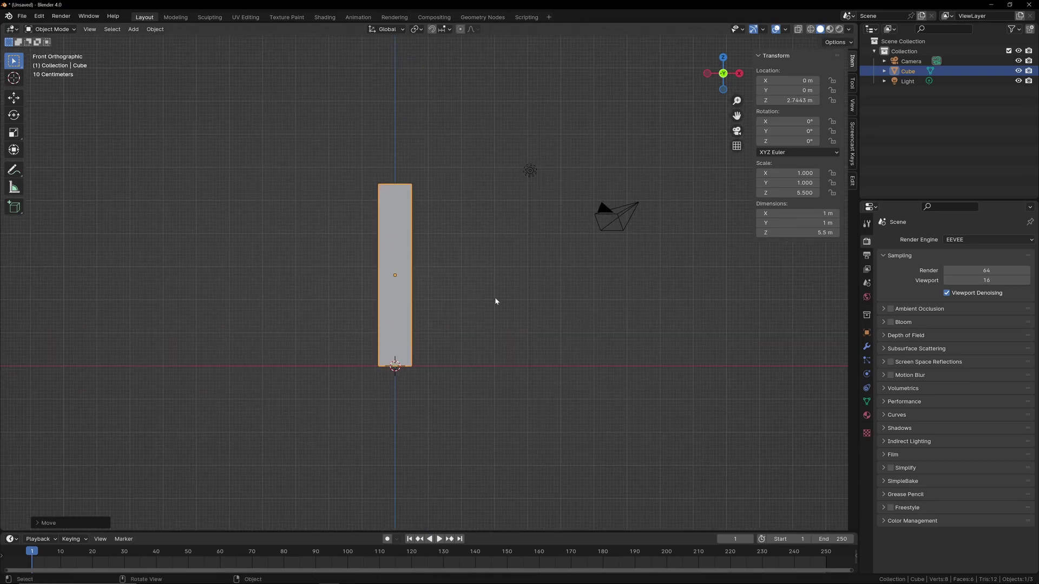
pyautogui.keyDown('shift'); pyautogui.moveTo(520, 263); pyautogui.dragTo(511, 281, button='middle'); pyautogui.keyUp('shift')
# Hide the camera and the light in the viewport.
pyautogui.moveTo(508, 207); pyautogui.dragTo(642, 273)
pyautogui.press('h')
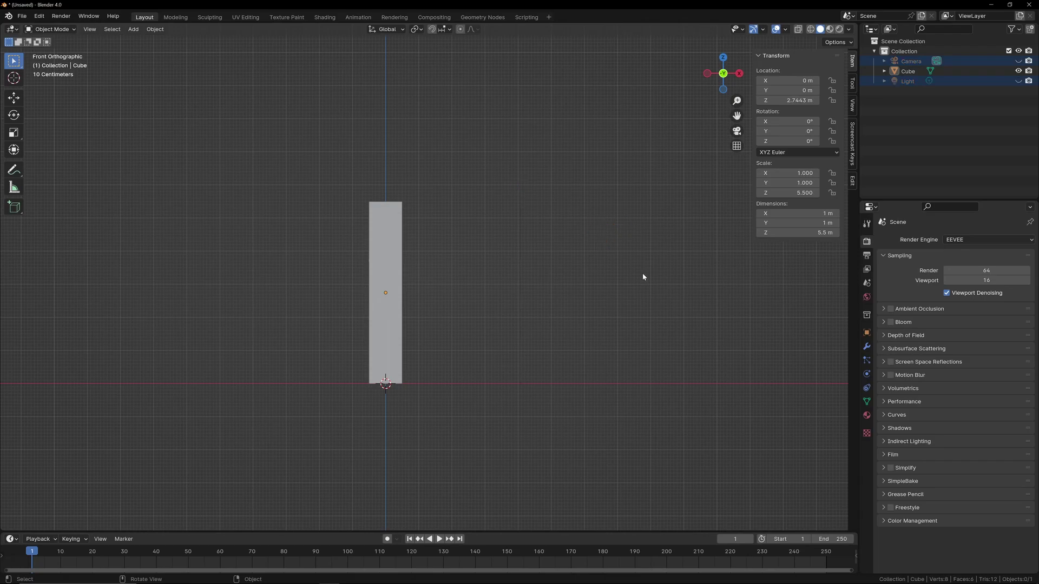
pyautogui.keyDown('shift'); pyautogui.moveTo(506, 329); pyautogui.dragTo(540, 314, button='middle'); pyautogui.keyUp('shift')
pyautogui.scroll(-1, 534, 300)
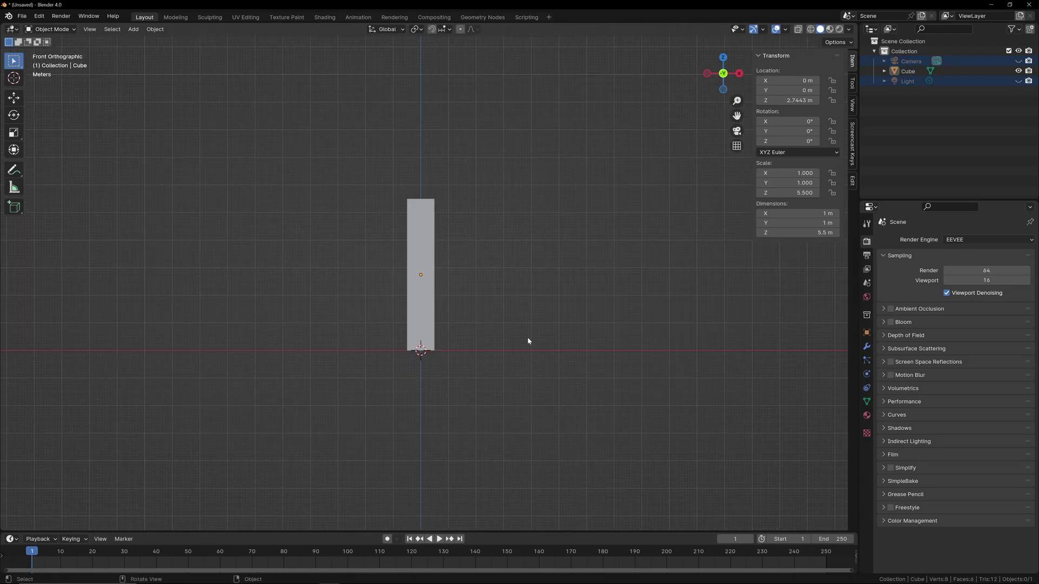
# Add a second cube at the origin, enlarge it to about 9.7 m and widen it along X to about 12.6 m.
pyautogui.click(133, 29)
pyautogui.moveTo(162, 41)
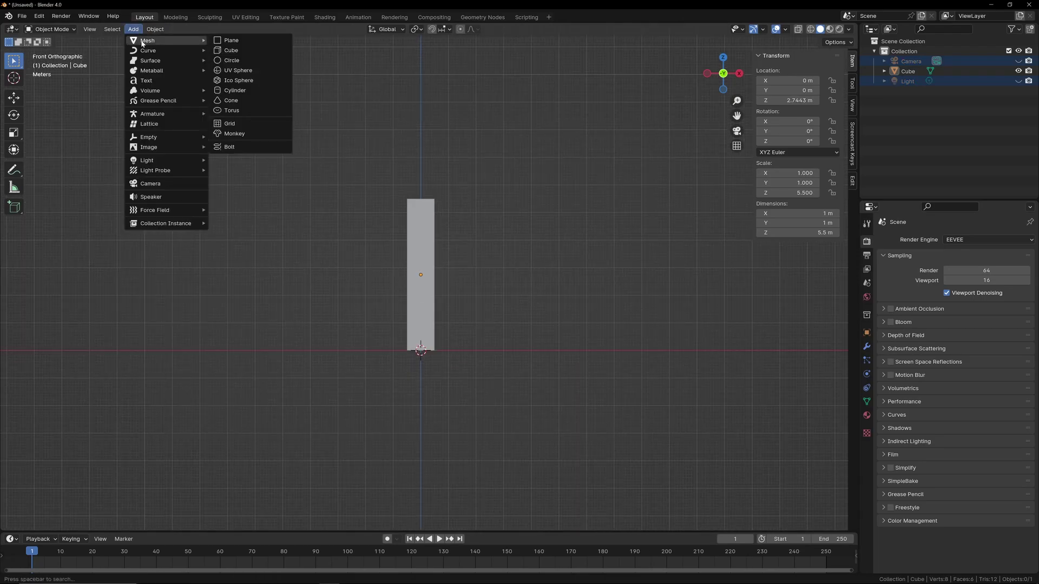
pyautogui.click(230, 49)
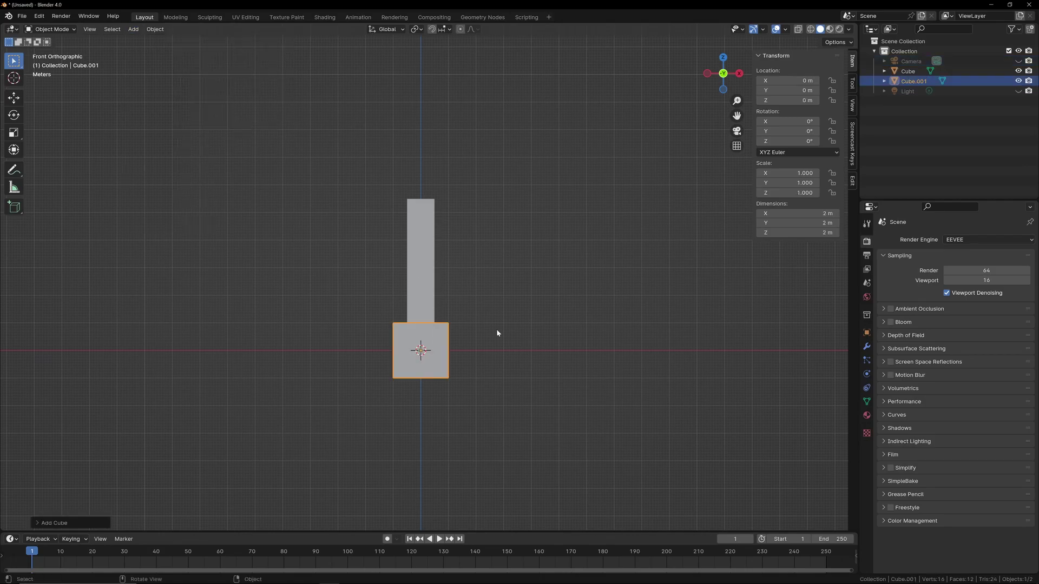
pyautogui.press('s')
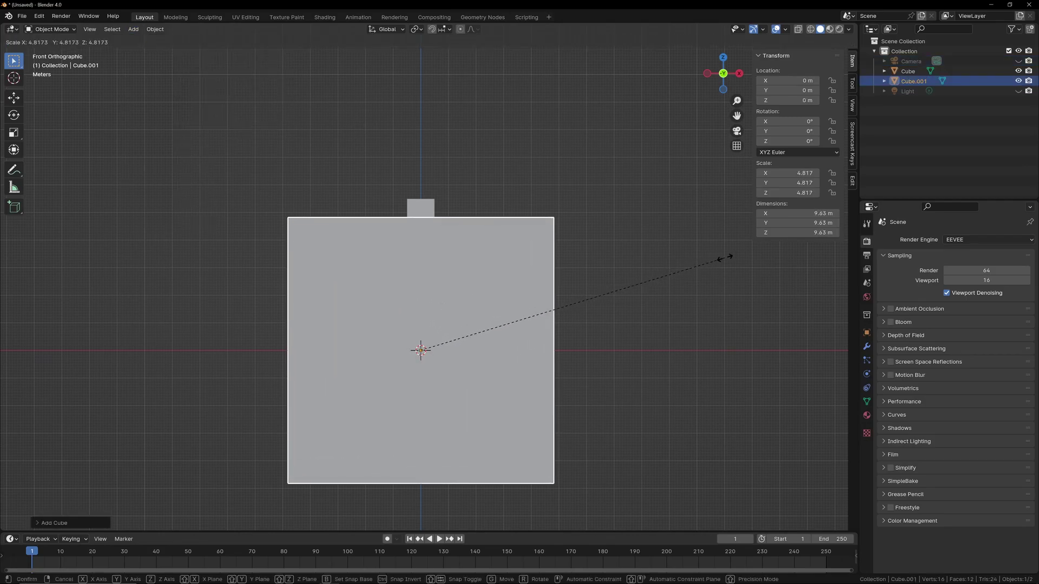
pyautogui.press('x')
pyautogui.click(781, 287)
# In wireframe shading, move the large block up along Z by about 4.86 m so its base sits on the ground line.
pyautogui.press('z')
pyautogui.click(721, 288)
pyautogui.press('g')
pyautogui.press('z')
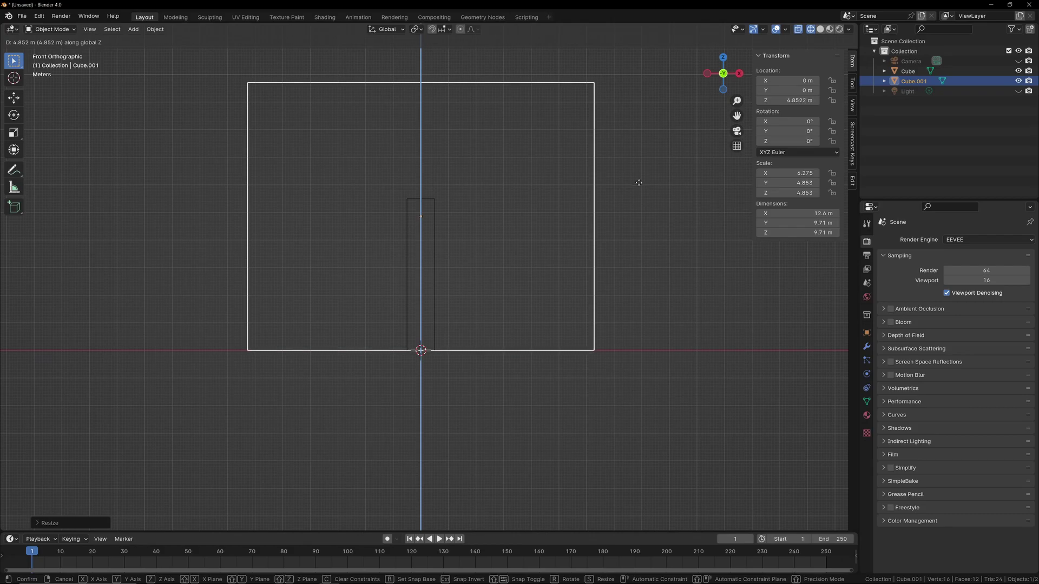
pyautogui.click(640, 181)
# In Edit Mode, flatten the block's bottom vertices onto ground level by scaling them to 0 along Z about the 3D cursor.
pyautogui.click(417, 29)
pyautogui.click(439, 64)
pyautogui.press('Tab')
pyautogui.moveTo(225, 325); pyautogui.dragTo(622, 376)
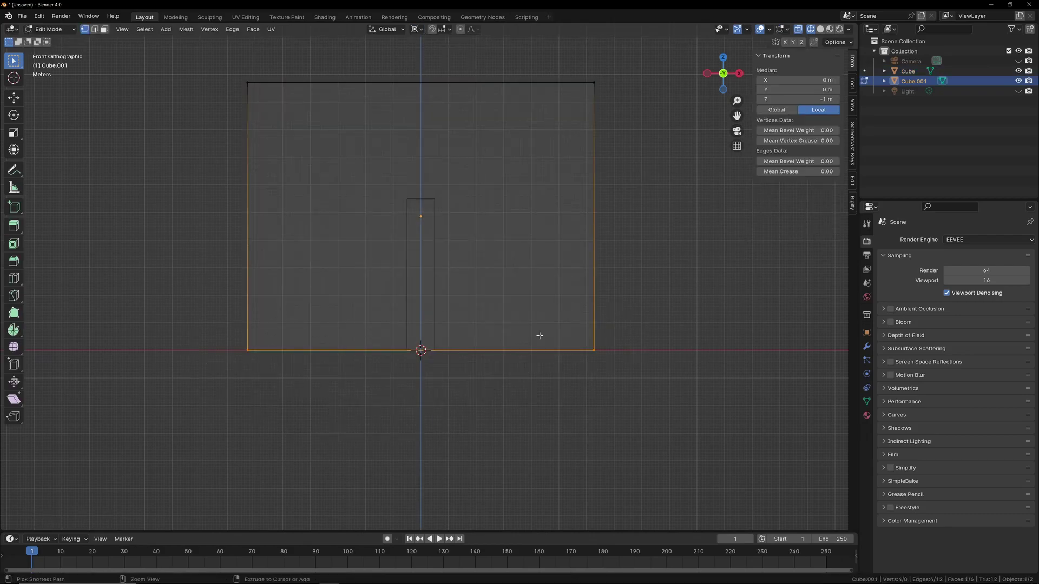
pyautogui.press('s')
pyautogui.press('z')
pyautogui.press('0')
pyautogui.click(483, 294)
# Lower the block's top vertices along Z until the block is about 8.26 m high.
pyautogui.keyDown('shift'); pyautogui.moveTo(467, 188); pyautogui.dragTo(469, 216, button='middle'); pyautogui.keyUp('shift')
pyautogui.hotkey('alt', 'a')
pyautogui.moveTo(271, 115)
pyautogui.keyDown('ctrl'); pyautogui.mouseDown(button='right')
pyautogui.moveTo(448, 74)
pyautogui.moveTo(574, 146)
pyautogui.mouseUp(button='right'); pyautogui.keyUp('ctrl')
pyautogui.press('g')
pyautogui.press('z')
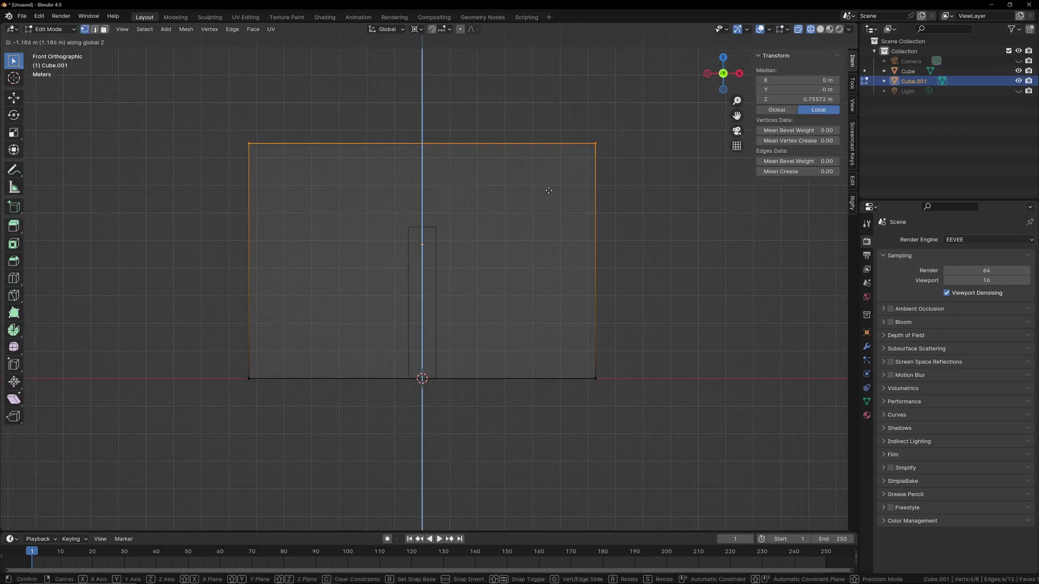
pyautogui.click(548, 198)
# Scale the whole mesh along Y into a wall about 0.63 m thick.
pyautogui.moveTo(489, 241); pyautogui.dragTo(557, 280, button='middle')
pyautogui.press('a')
pyautogui.press('s')
pyautogui.press('y')
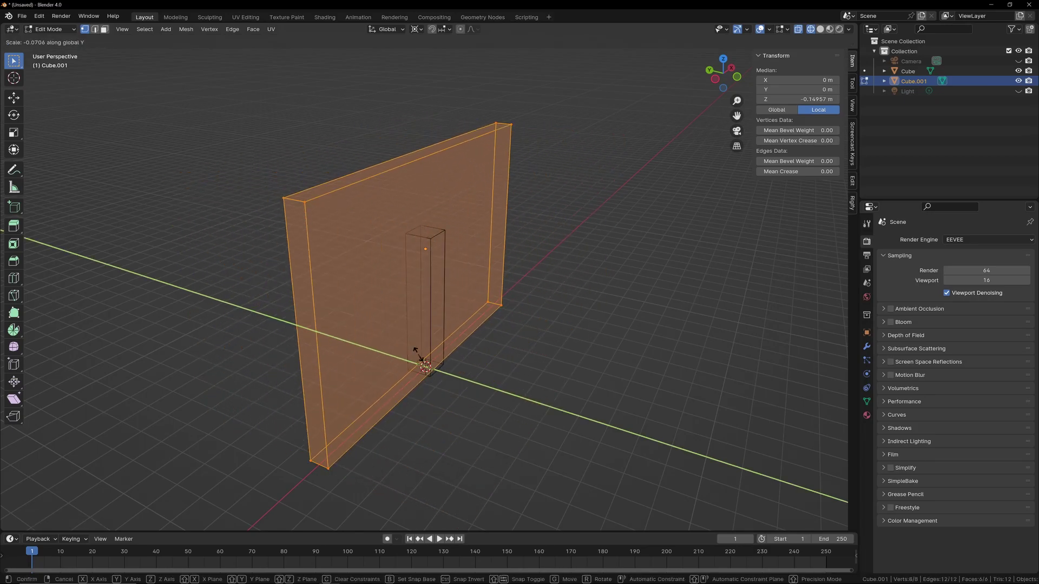
pyautogui.click(419, 357)
# Add two evenly spaced vertical loop cuts to the wall and one horizontal loop cut above the reference block's top.
pyautogui.moveTo(403, 335); pyautogui.dragTo(311, 331, button='middle')
pyautogui.hotkey('ctrl', 'r')
pyautogui.scroll(1, 389, 142)
pyautogui.click(389, 142)
pyautogui.rightClick(390, 145)
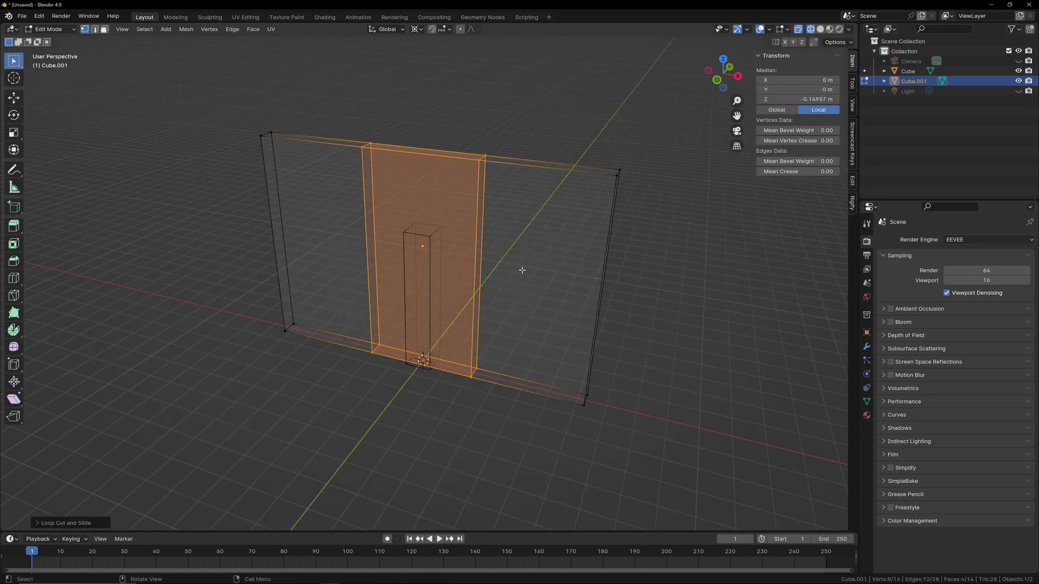
pyautogui.hotkey('ctrl', 'r')
pyautogui.click(478, 249)
pyautogui.click(478, 190)
# Delete the bottom, front and back faces of the wall's lower middle section to open a doorway.
pyautogui.click(105, 30)
pyautogui.click(421, 291)
pyautogui.keyDown('shift'); pyautogui.click(427, 283); pyautogui.keyUp('shift')
pyautogui.click(419, 359)
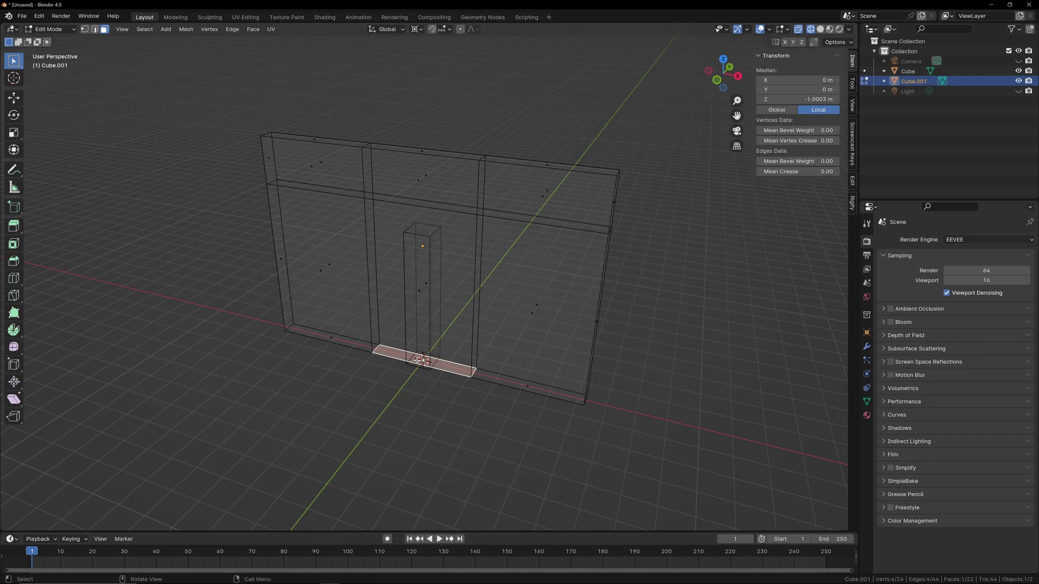
pyautogui.press('x')
pyautogui.click(419, 379)
pyautogui.click(419, 292)
pyautogui.keyDown('shift'); pyautogui.click(426, 284); pyautogui.keyUp('shift')
pyautogui.press('x')
pyautogui.click(427, 284)
# Select the open edges on both sides of the doorway and bridge them to close the inner frame.
pyautogui.click(95, 30)
pyautogui.keyDown('alt'); pyautogui.click(366, 250); pyautogui.keyUp('alt')
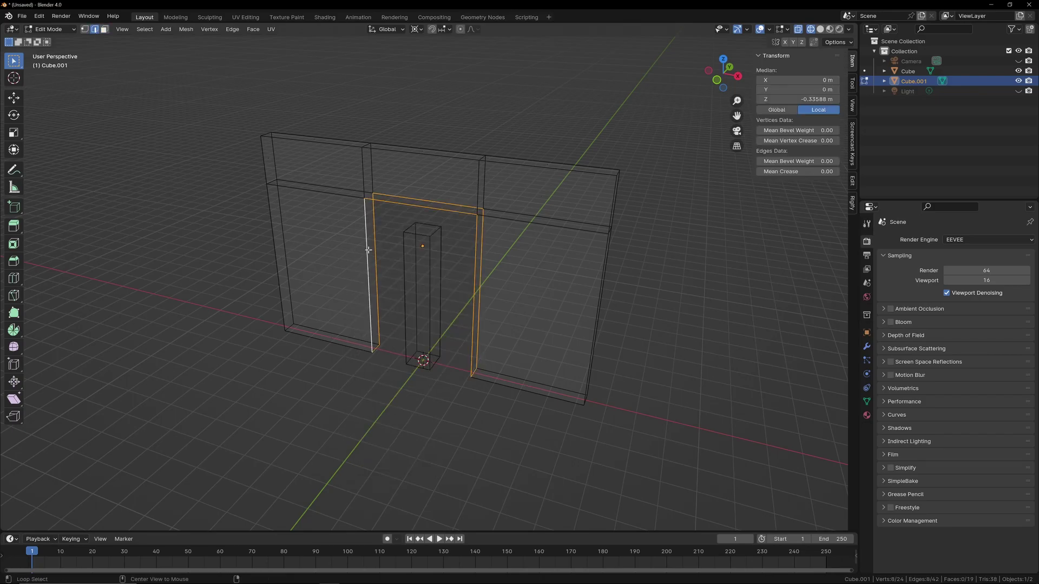
pyautogui.keyDown('shift'); pyautogui.click(472, 374); pyautogui.keyUp('shift')
pyautogui.hotkey('ctrl', 'e')
pyautogui.click(502, 341)
# Recalculate the normals of the whole wall and return to solid shading in Object Mode.
pyautogui.press('a')
pyautogui.hotkey('shift', 'n')
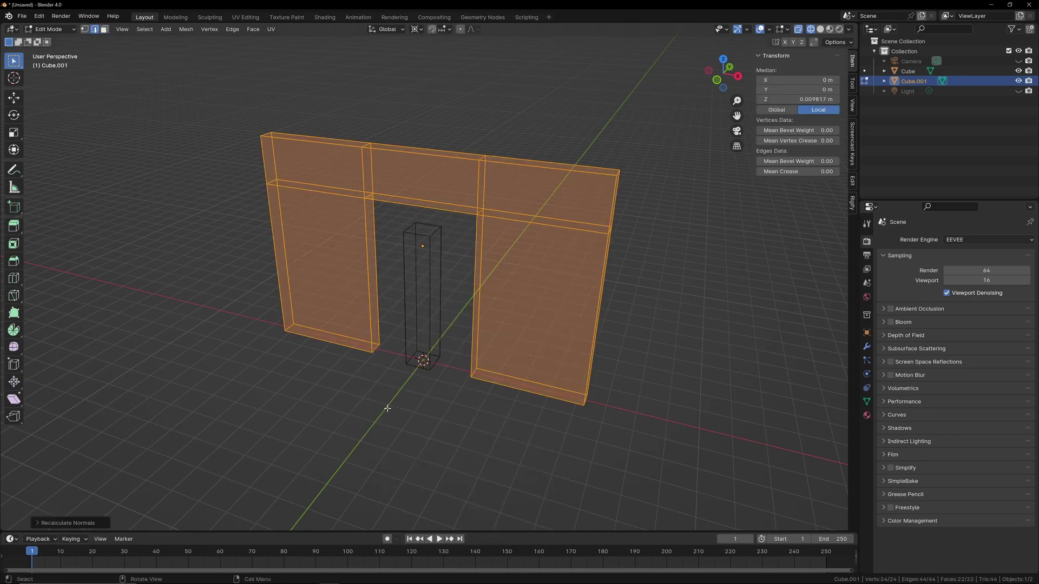
pyautogui.click(387, 408)
pyautogui.press('z')
pyautogui.click(558, 382)
pyautogui.moveTo(452, 382)
pyautogui.mouseDown(button='middle')
pyautogui.moveTo(510, 372)
pyautogui.moveTo(487, 360)
pyautogui.moveTo(451, 376)
pyautogui.moveTo(452, 323)
pyautogui.moveTo(463, 387)
pyautogui.moveTo(503, 387)
pyautogui.mouseUp(button='middle')
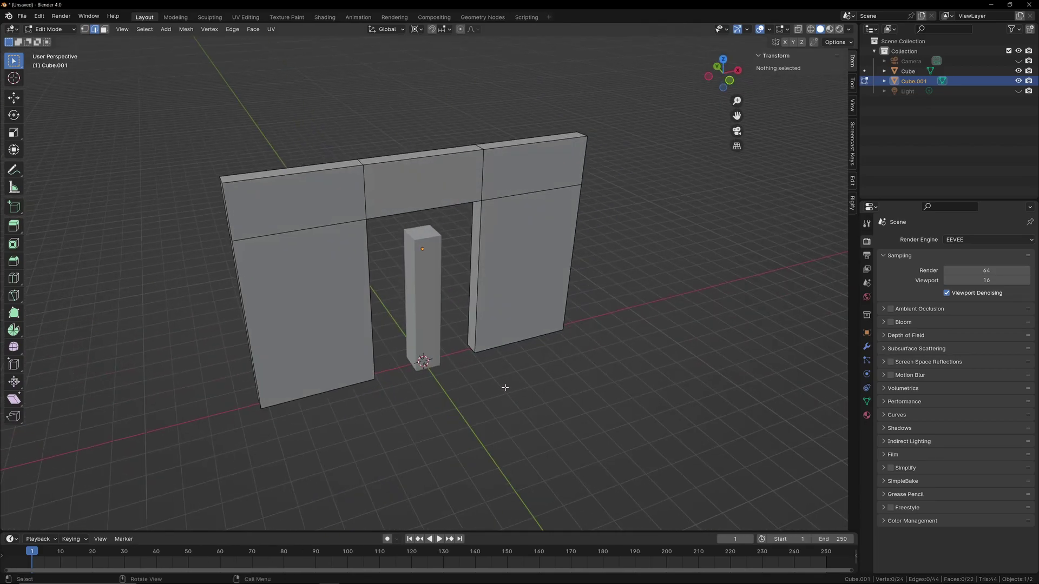
pyautogui.click(516, 251)
pyautogui.press('Tab')
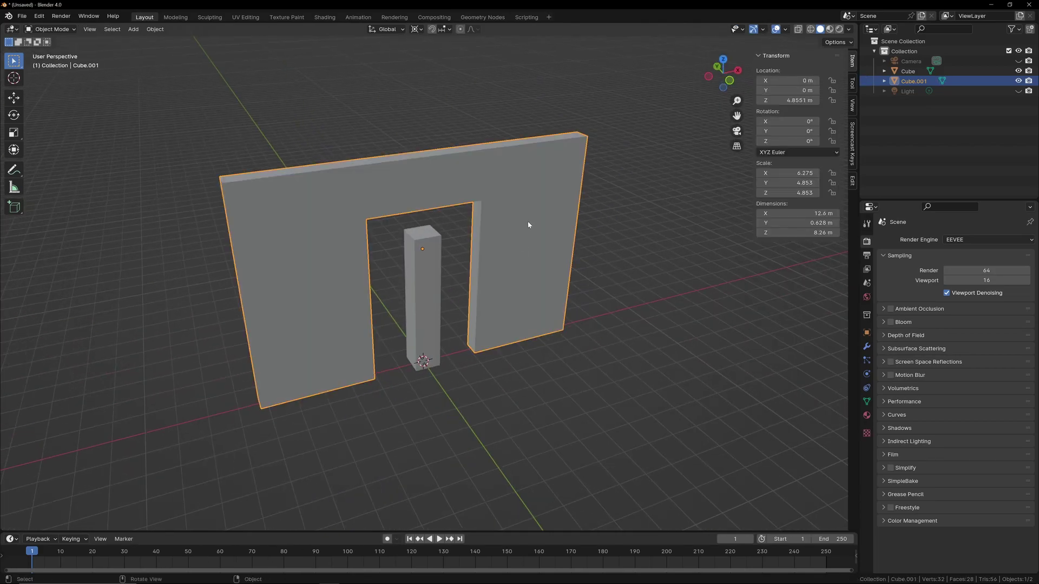
# Rename the new wall object as Wall.
pyautogui.doubleClick(914, 82)
pyautogui.write('Wall')
pyautogui.press('Return')
pyautogui.click(603, 240)
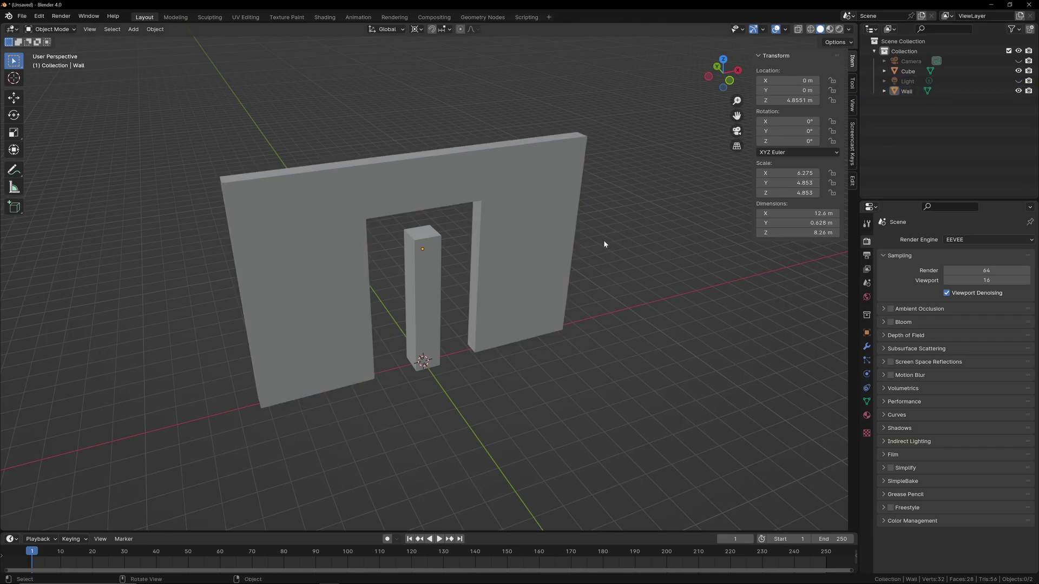
# Export only the selected Wall object as an FBX file named WallTest_1.fbx.
pyautogui.click(467, 183)
pyautogui.click(22, 15)
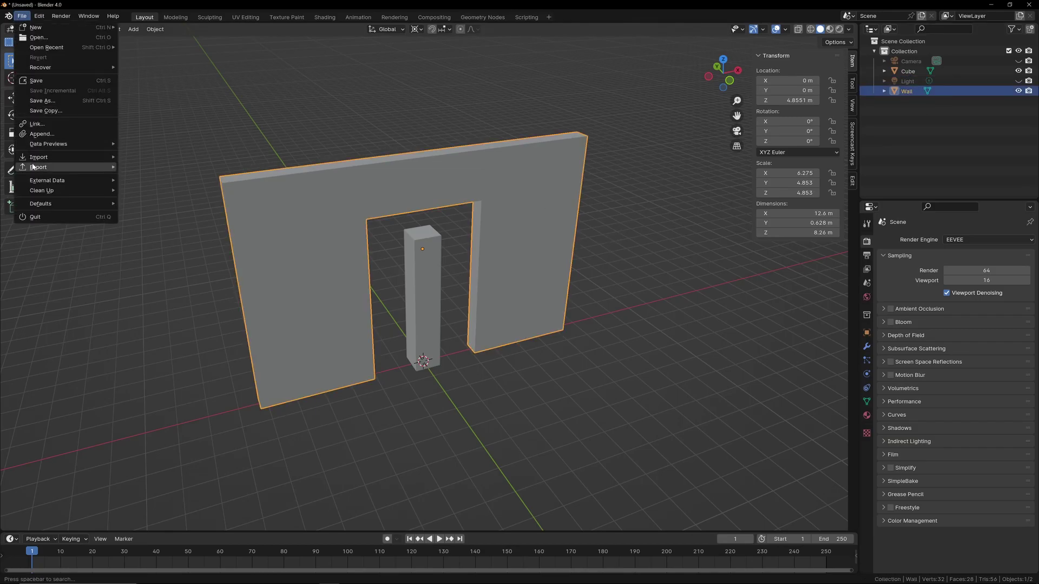
pyautogui.moveTo(49, 168)
pyautogui.click(149, 258)
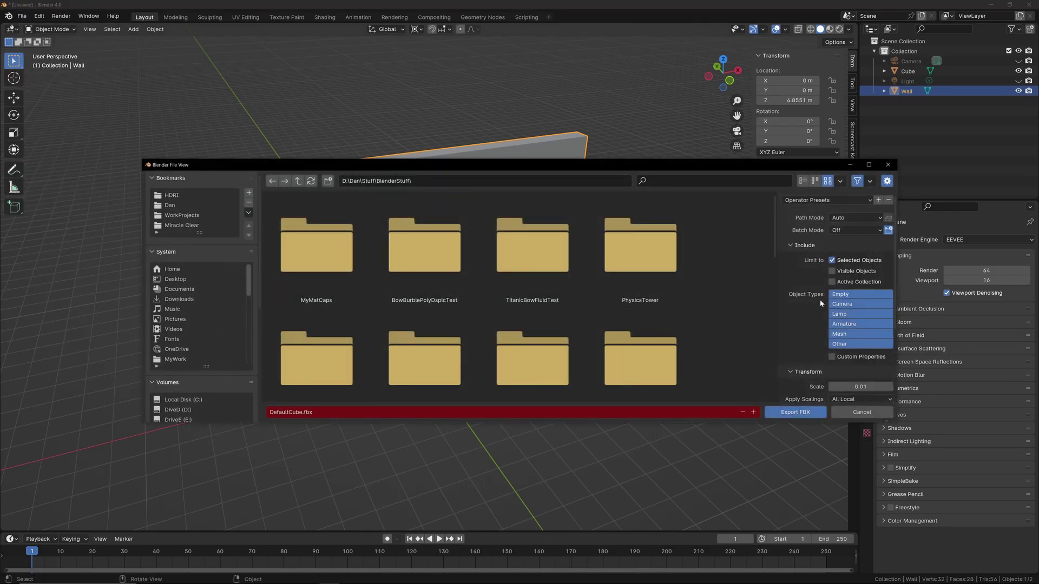
pyautogui.click(300, 413)
pyautogui.write('W')
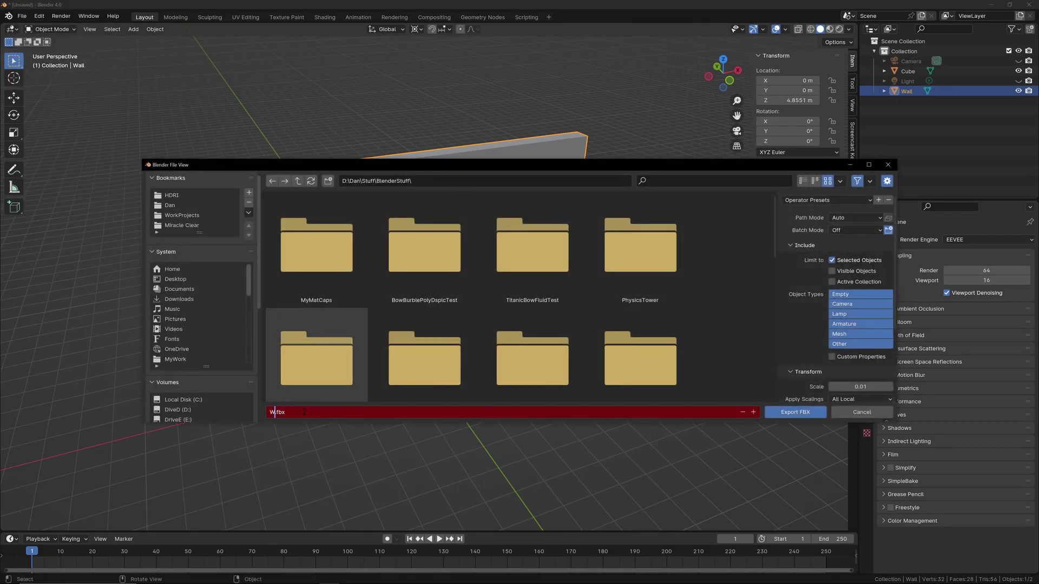
pyautogui.write('allTest_1')
pyautogui.press('Return')
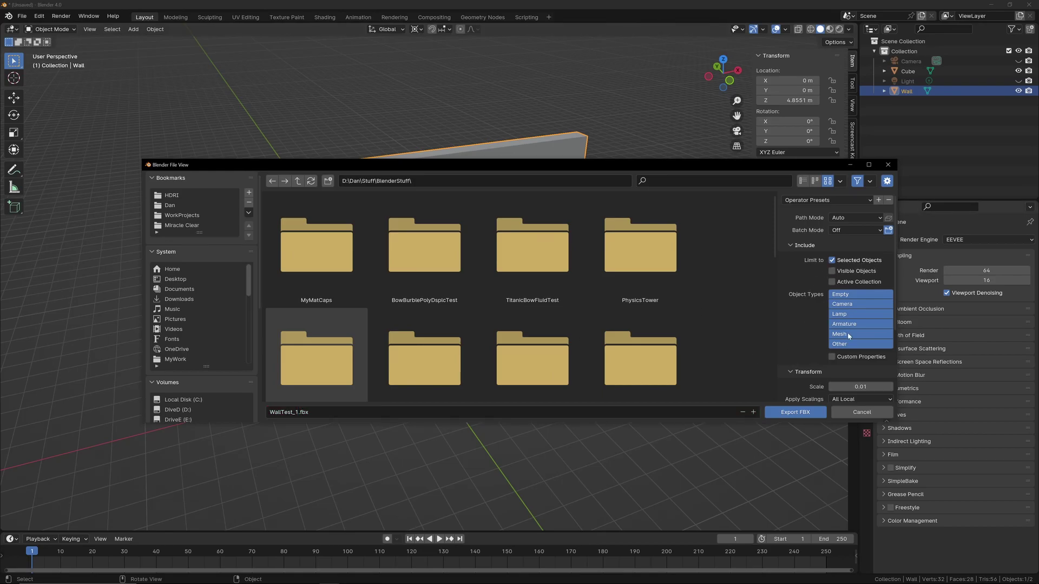
pyautogui.scroll(-4, 848, 335)
pyautogui.click(795, 412)
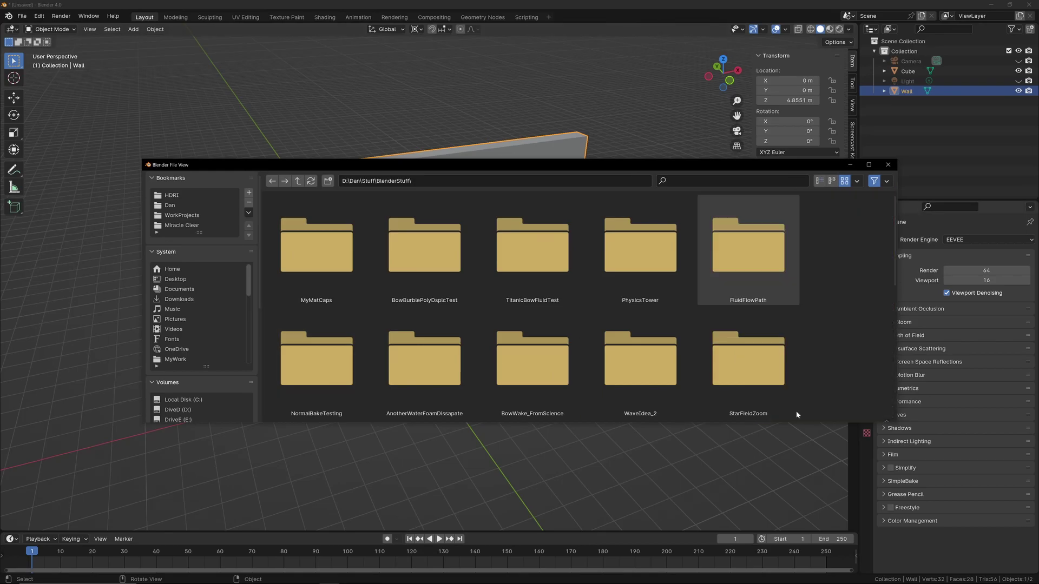
# Switch to Roblox Studio and import WallTest_1.fbx into the workspace with the default import settings.
pyautogui.click(664, 324)
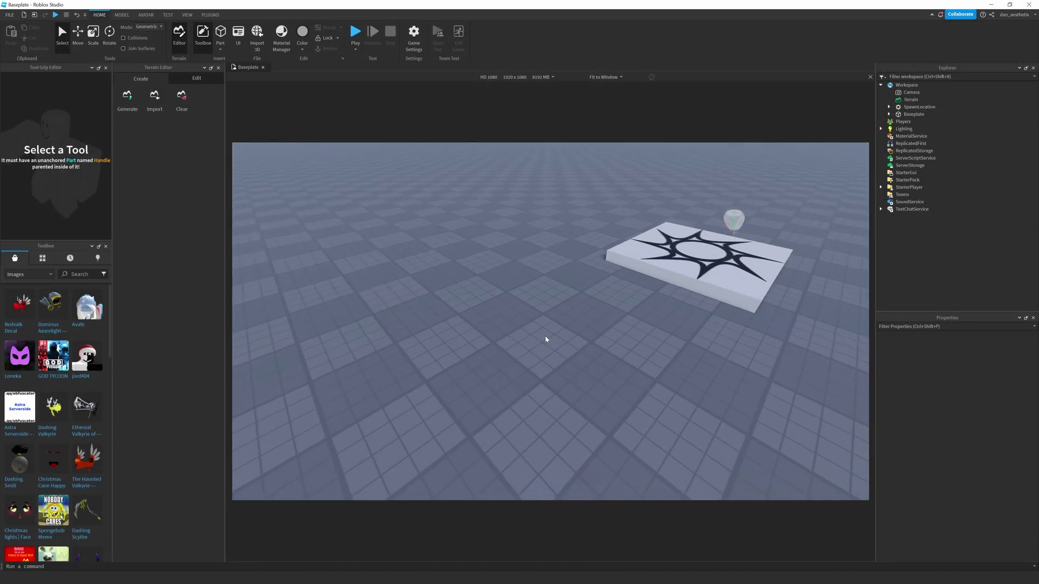
pyautogui.moveTo(545, 336); pyautogui.dragTo(544, 335, button='right')
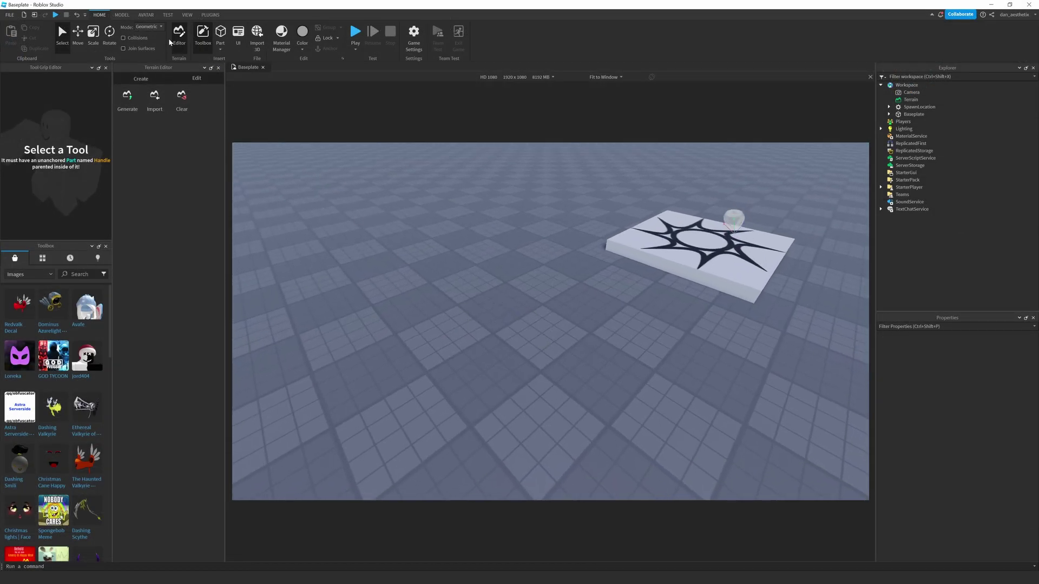
pyautogui.click(146, 14)
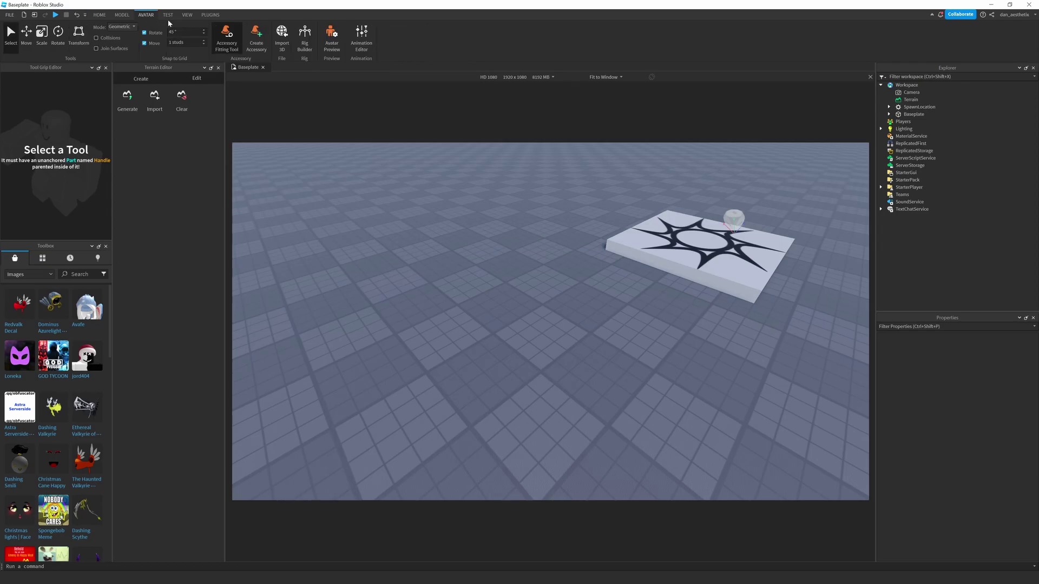
pyautogui.click(282, 34)
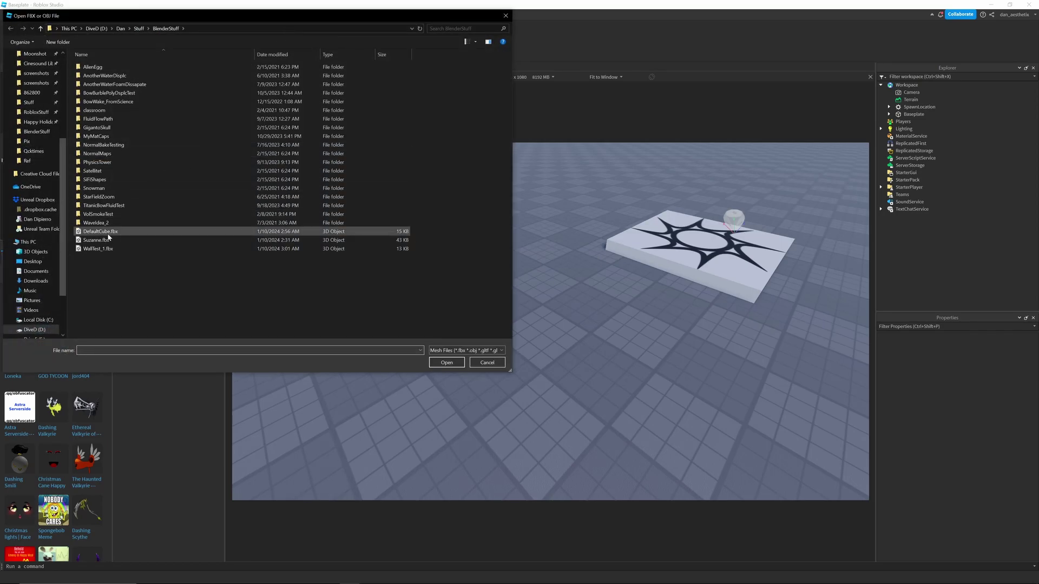
pyautogui.click(94, 248)
pyautogui.click(452, 364)
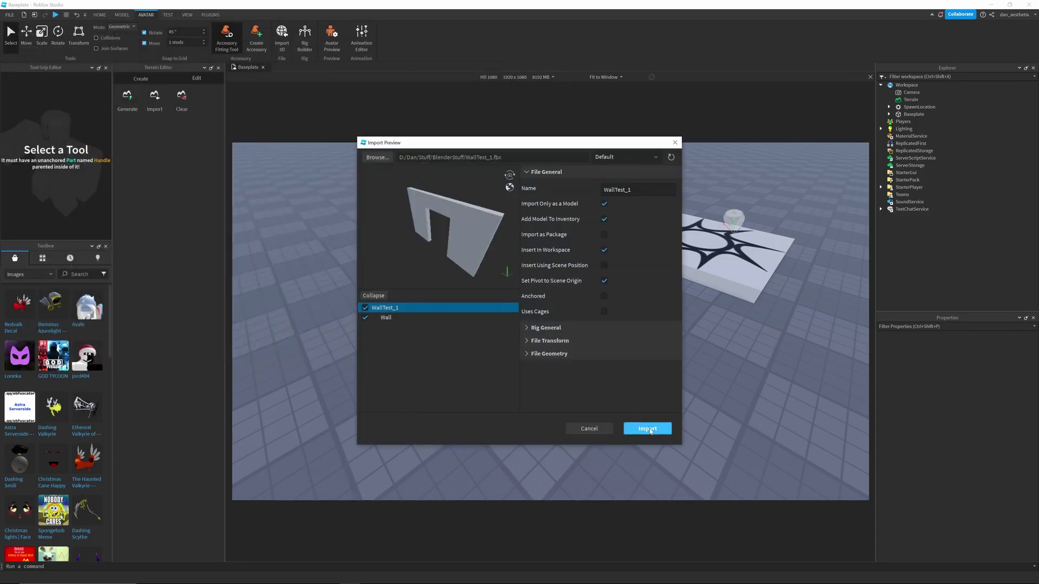
pyautogui.click(649, 430)
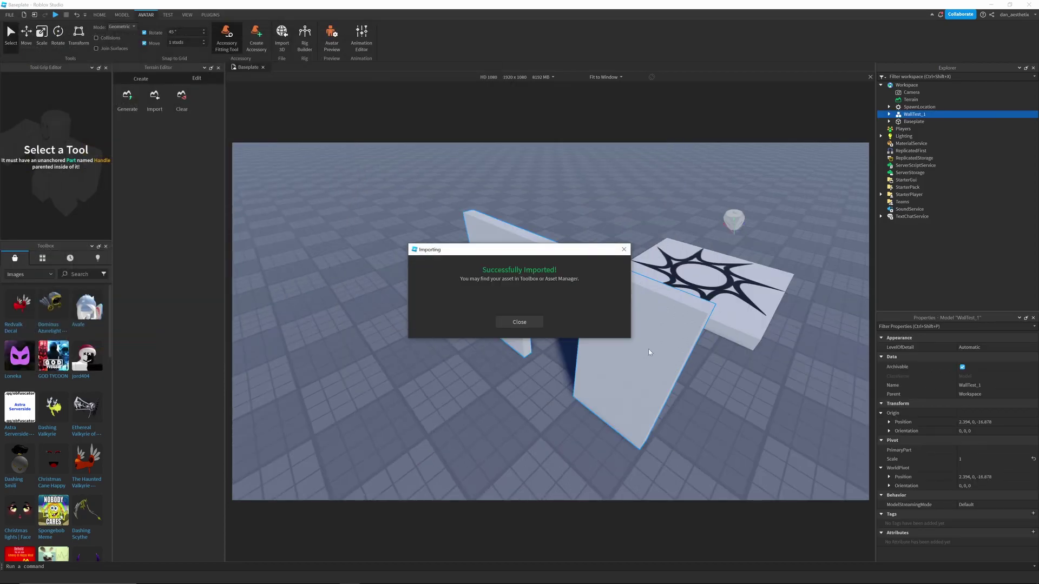
pyautogui.click(523, 323)
# Move the imported wall model across the baseplate to about 5.7, 0, -15.7.
pyautogui.moveTo(685, 372); pyautogui.dragTo(717, 385, button='right')
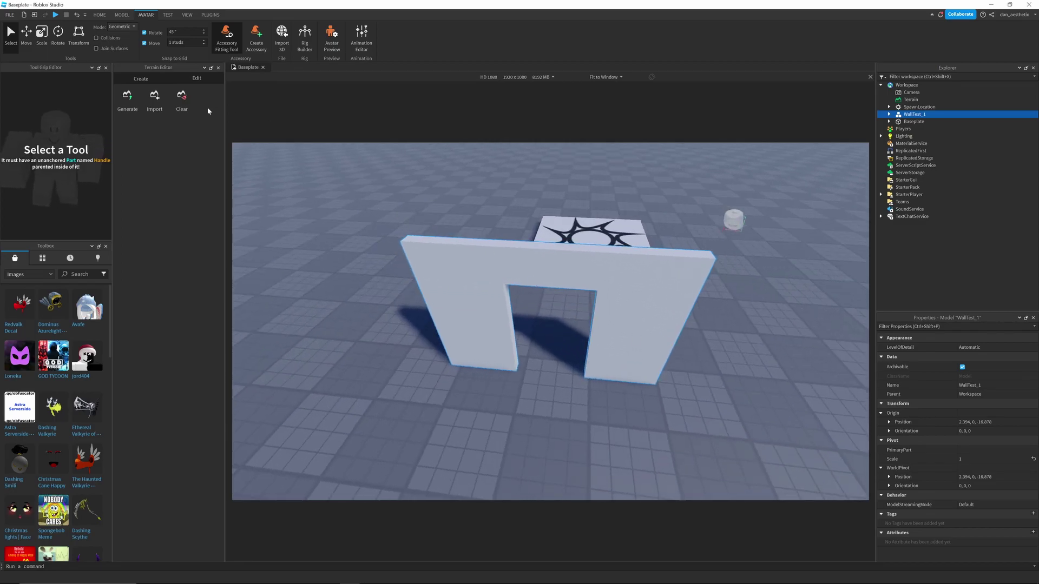
pyautogui.click(122, 15)
pyautogui.moveTo(487, 365); pyautogui.dragTo(448, 349)
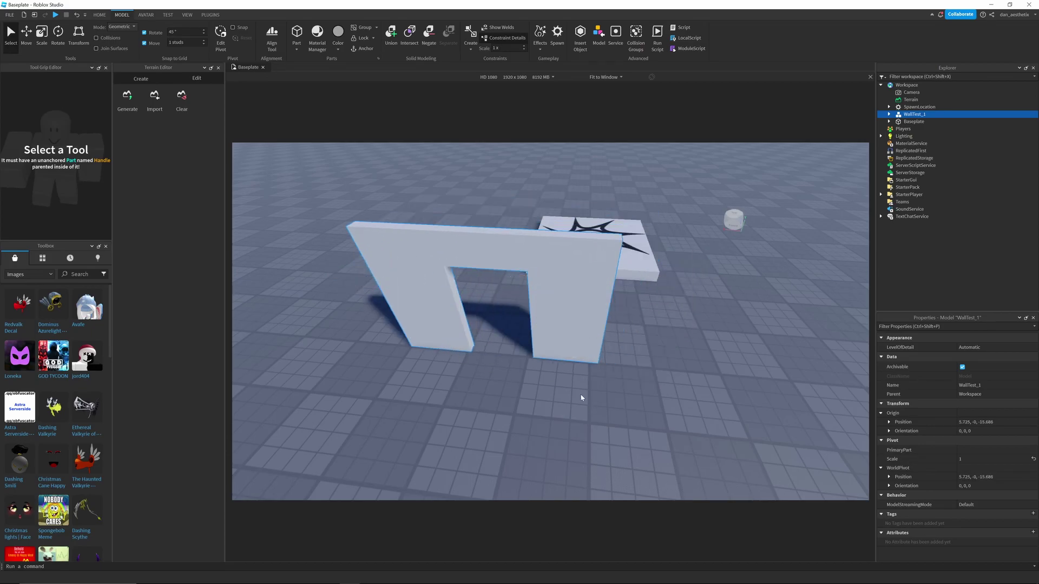
pyautogui.press('a')
pyautogui.moveTo(547, 393); pyautogui.dragTo(547, 394, button='right')
pyautogui.press('d')
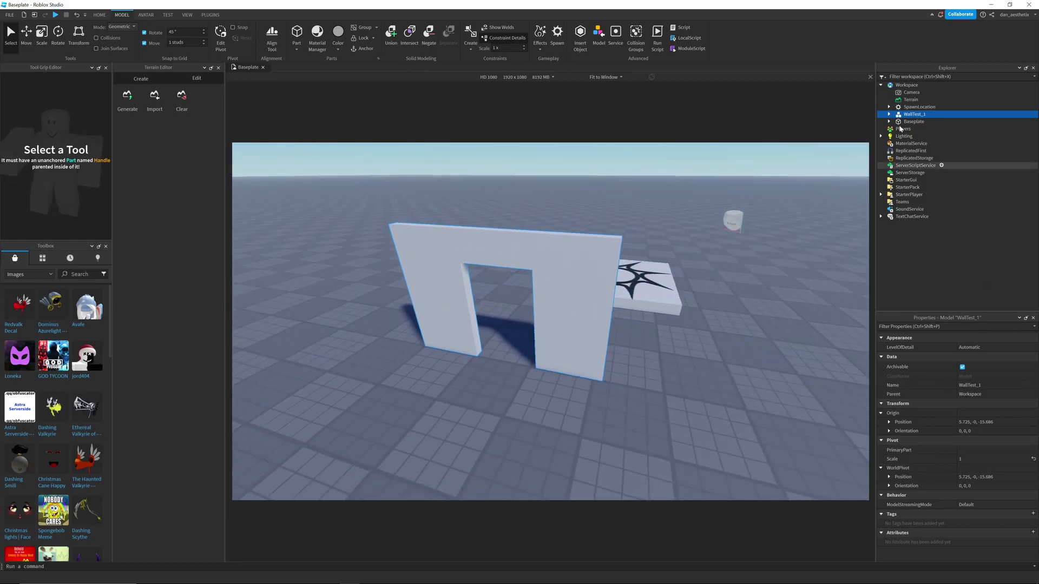
# Anchor the Wall mesh inside the WallTest_1 model.
pyautogui.click(888, 115)
pyautogui.click(916, 122)
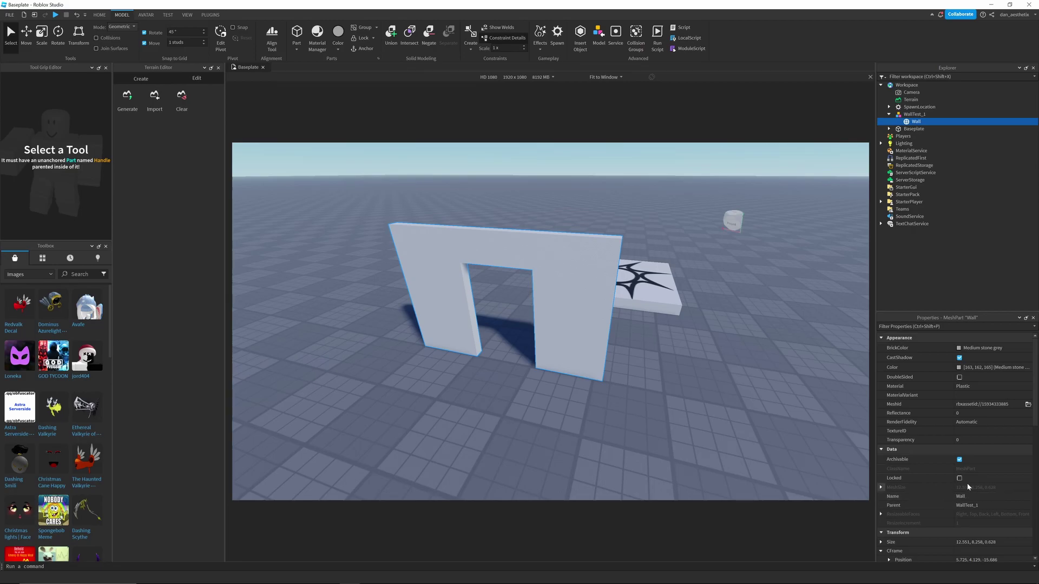
pyautogui.scroll(-3, 971, 489)
pyautogui.scroll(-6, 970, 490)
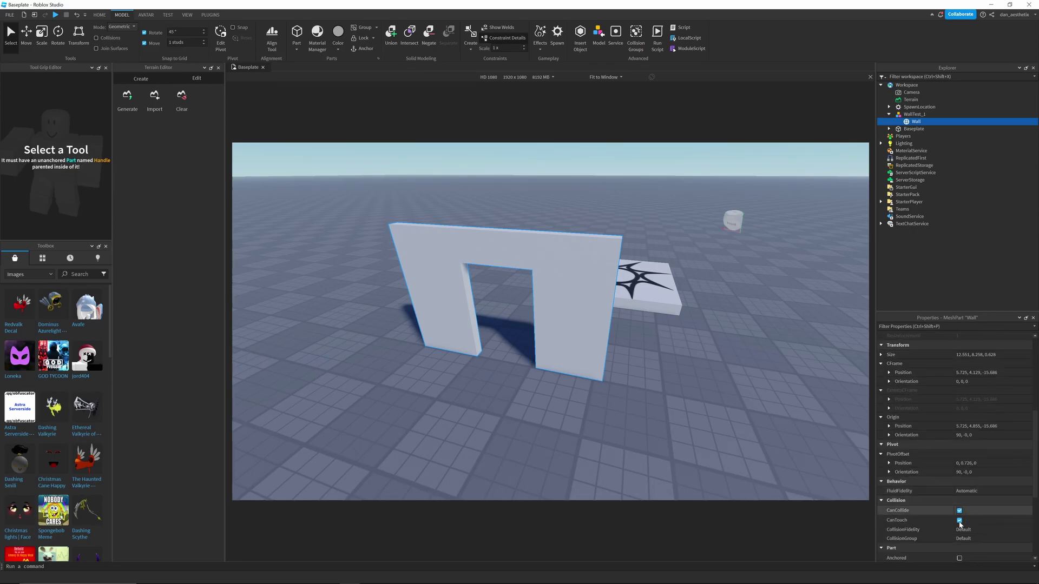
pyautogui.click(960, 504)
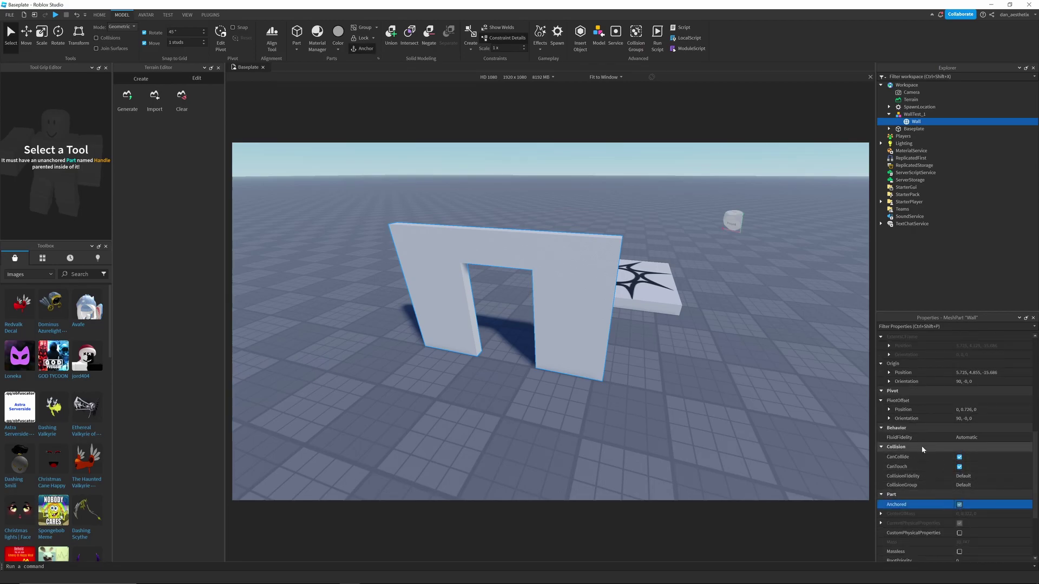
# Change the Wall mesh's CollisionFidelity so that its collision follows the doorway opening.
pyautogui.click(963, 478)
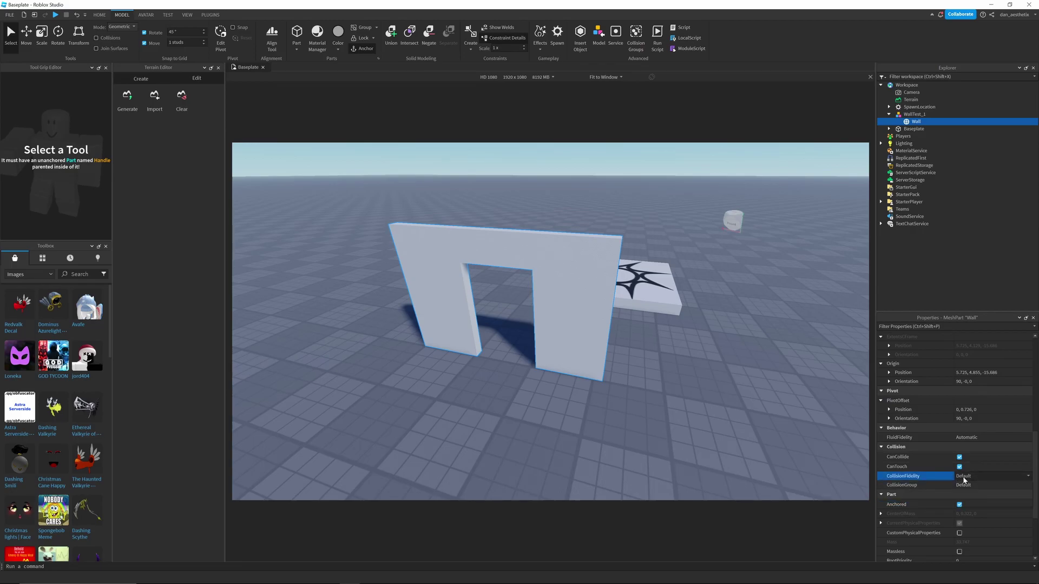
pyautogui.click(964, 479)
pyautogui.click(975, 504)
pyautogui.click(752, 452)
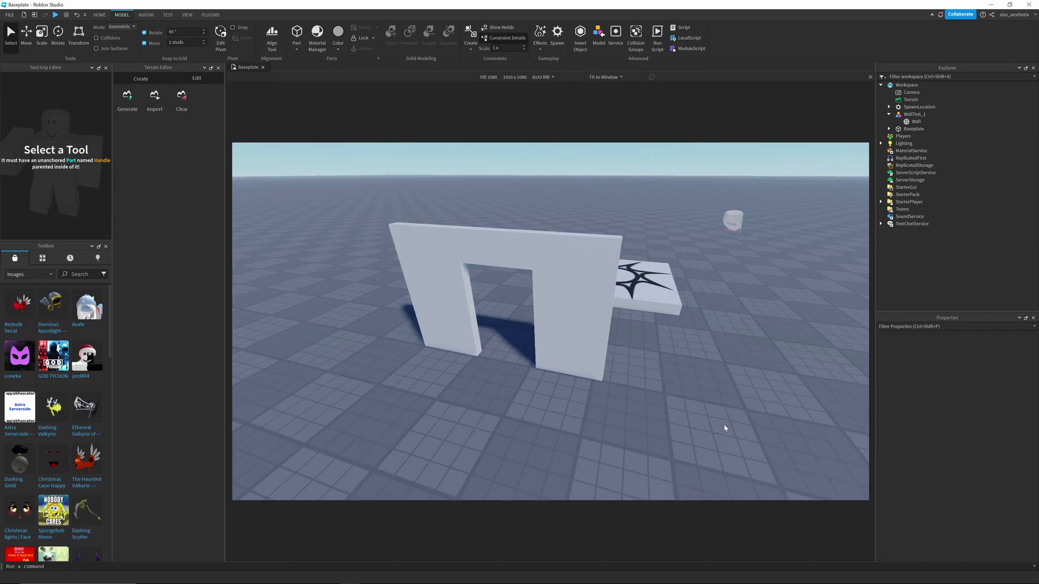
# Playtest the place by walking the avatar through the wall's doorway to check its scale, and stop the test.
pyautogui.click(56, 15)
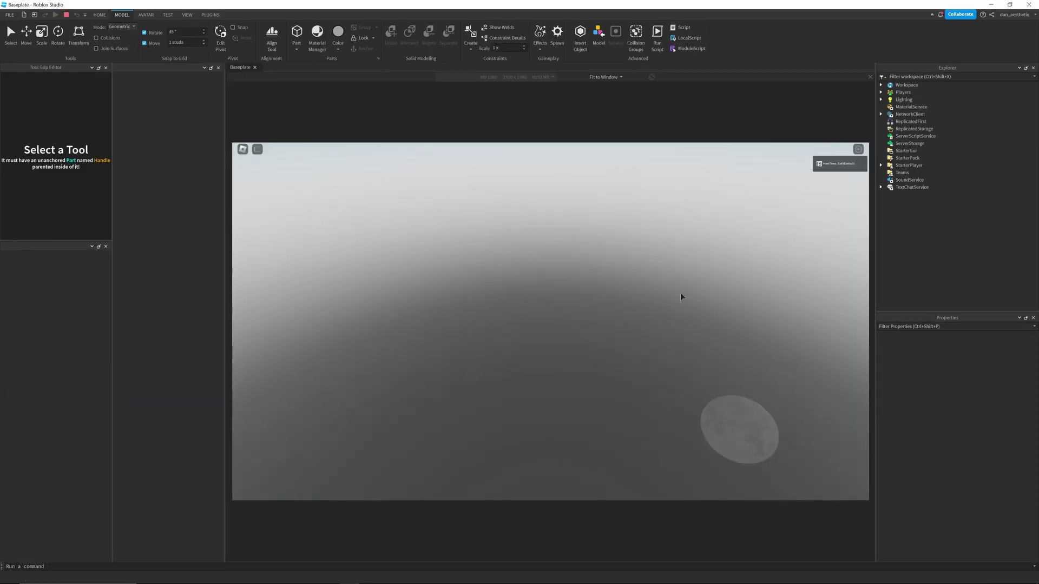
pyautogui.press('w')
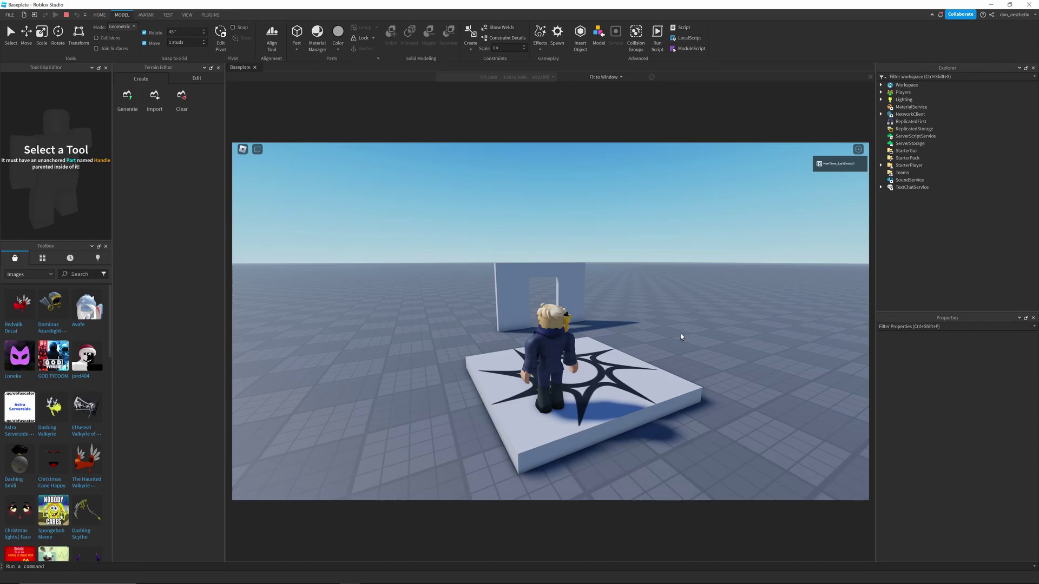
pyautogui.moveTo(682, 337); pyautogui.dragTo(681, 336, button='right')
pyautogui.press('a')
pyautogui.press('w')
pyautogui.press('a')
pyautogui.press('w')
pyautogui.press('w')
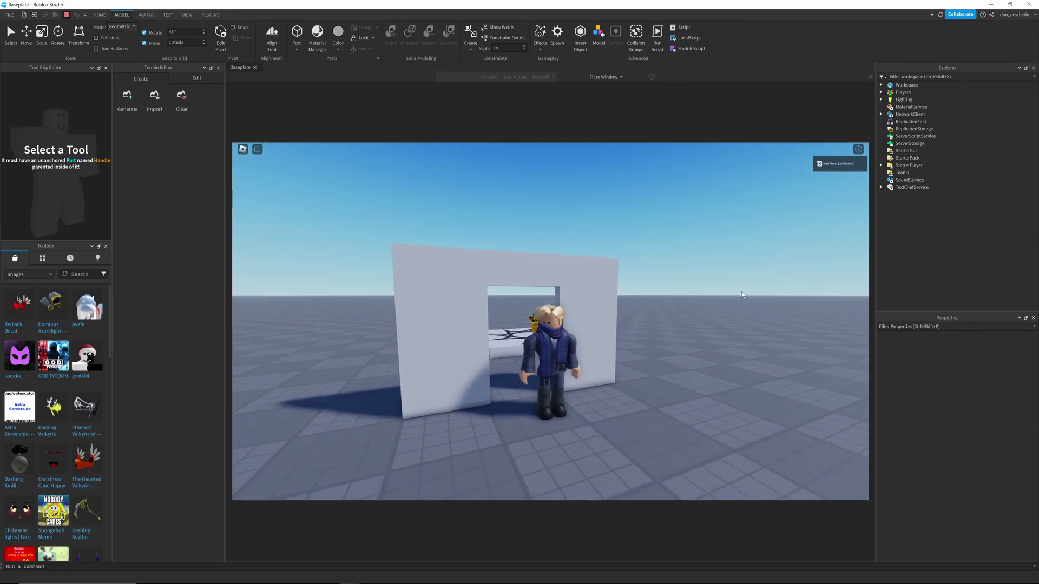
pyautogui.hotkey('shift', 'F5')
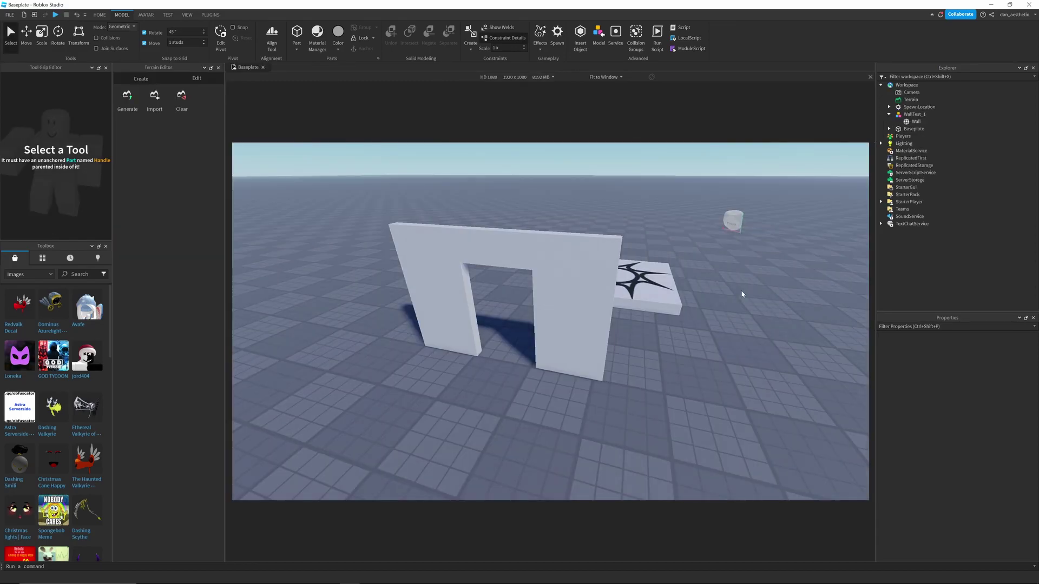
pyautogui.press('d')
pyautogui.moveTo(716, 324); pyautogui.dragTo(715, 328, button='right')
pyautogui.press('w')
pyautogui.press('d')
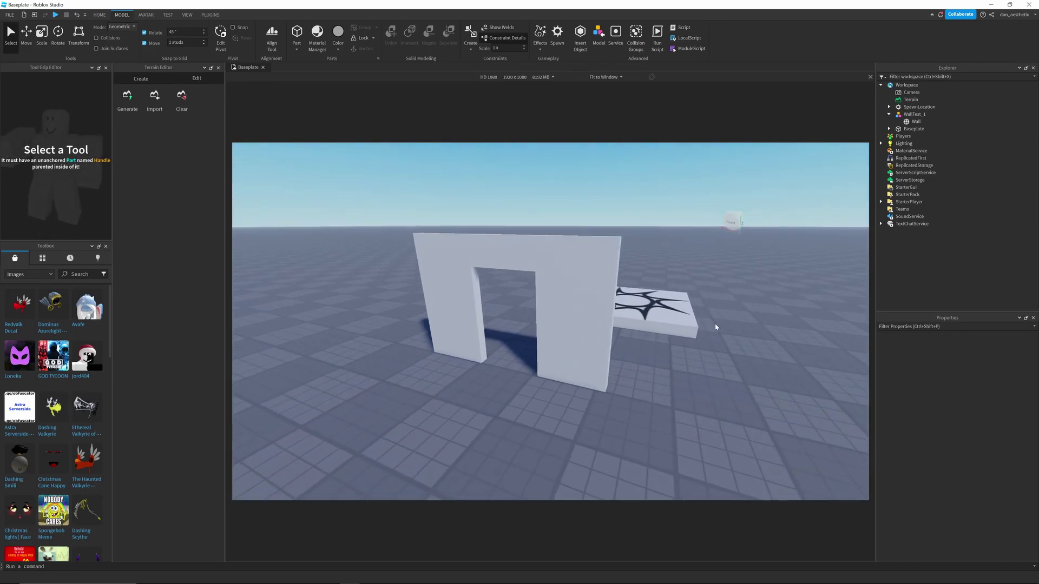